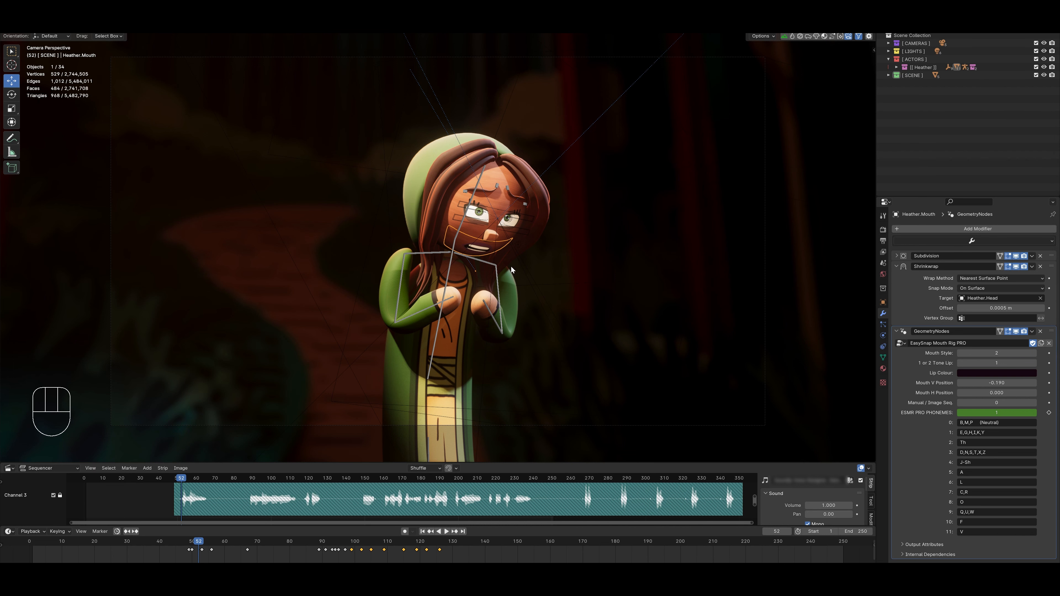
Step: Inspect the character's face and play back the rendered character clips with their dialogue in DaVinci Resolve
{"action": "middle_click_drag", "start_coordinate": [508, 259], "coordinate": [531, 289]}
{"action": "scroll", "coordinate": [517, 271], "scroll_direction": "up", "scroll_amount": 5}
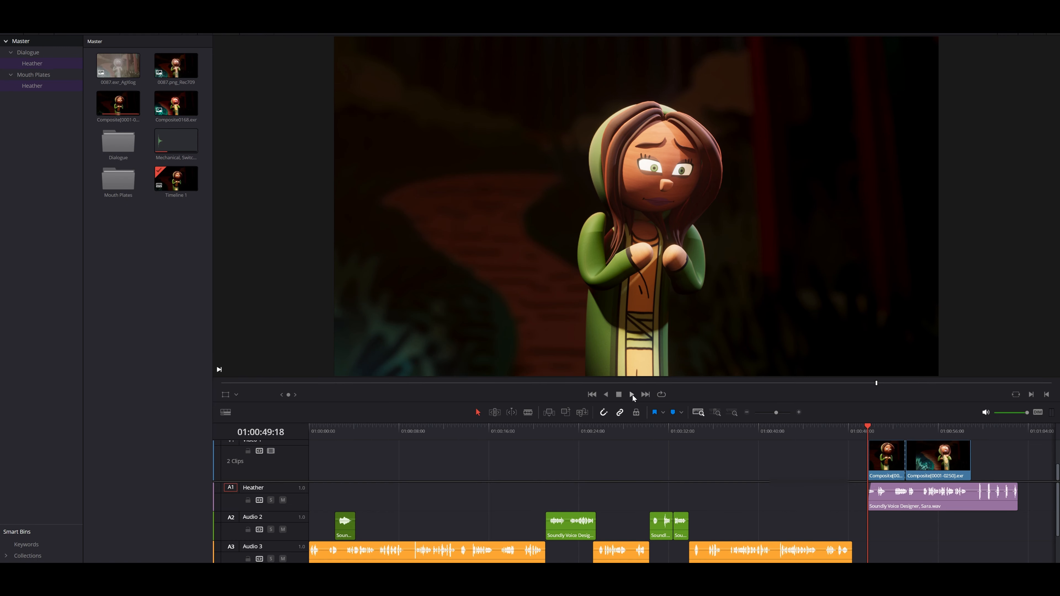
{"action": "left_click", "coordinate": [632, 395]}
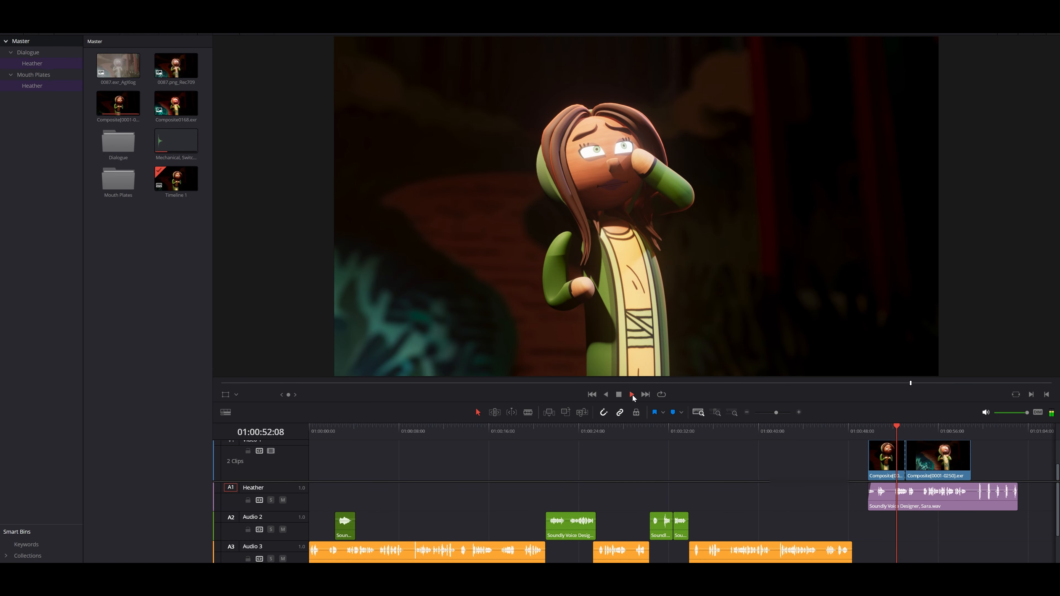
{"action": "left_click", "coordinate": [620, 394]}
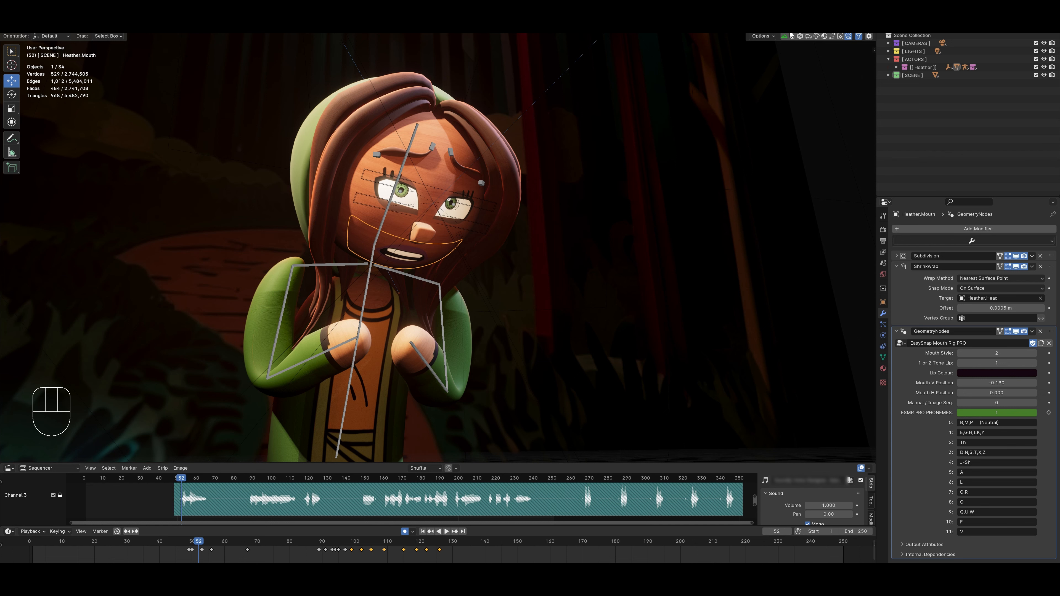
Step: In Blender, switch the viewport from rendered to preview shading, isolate the mouth object in local view and play its animation
{"action": "left_click", "coordinate": [852, 25]}
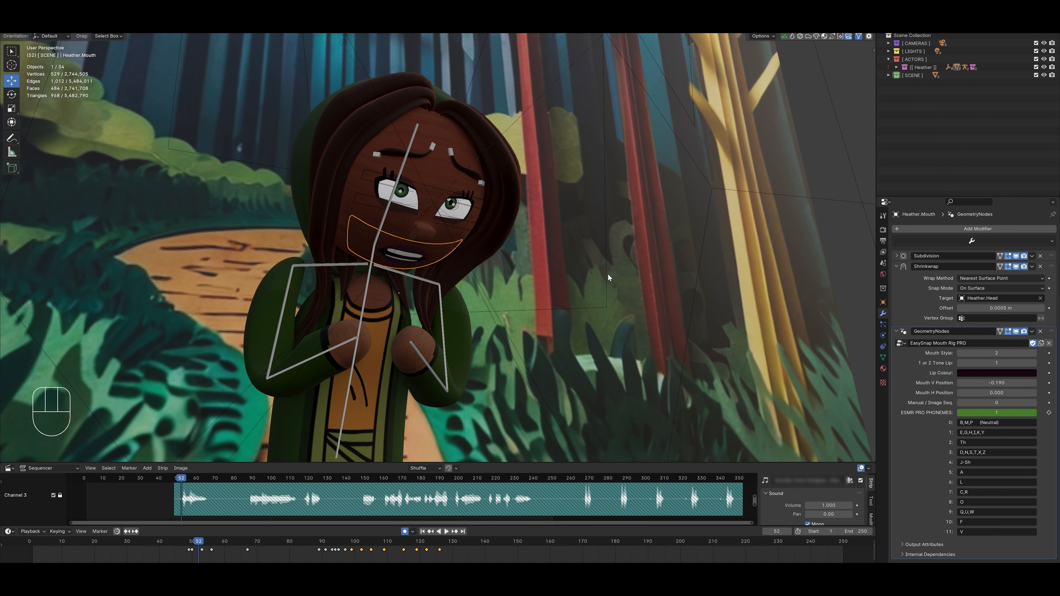
{"action": "key", "text": "KP_Divide"}
{"action": "key", "text": "space"}
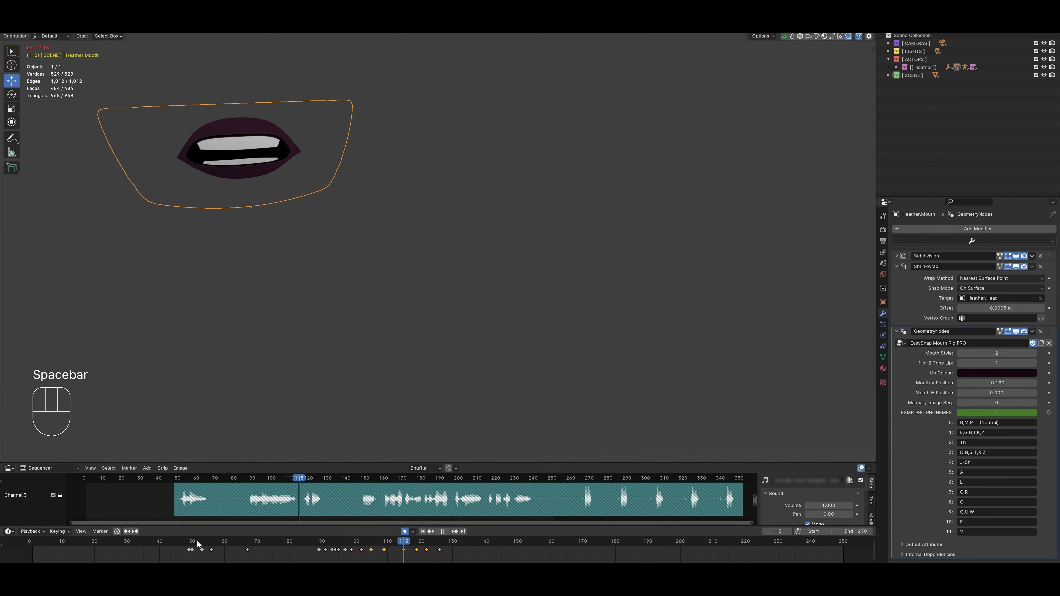
{"action": "key", "text": "space"}
Step: Scrub through the existing lip sync to frame 130, move on to frame 148 and play the dialogue from there
{"action": "left_click_drag", "start_coordinate": [198, 544], "coordinate": [453, 544]}
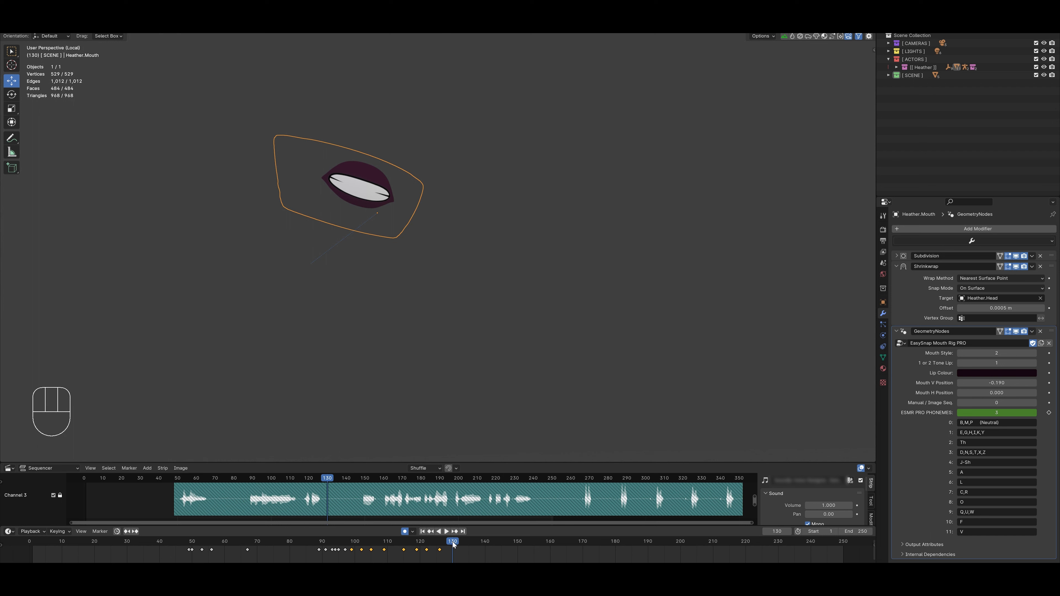
{"action": "left_click_drag", "start_coordinate": [332, 481], "coordinate": [362, 483]}
{"action": "key", "text": "space"}
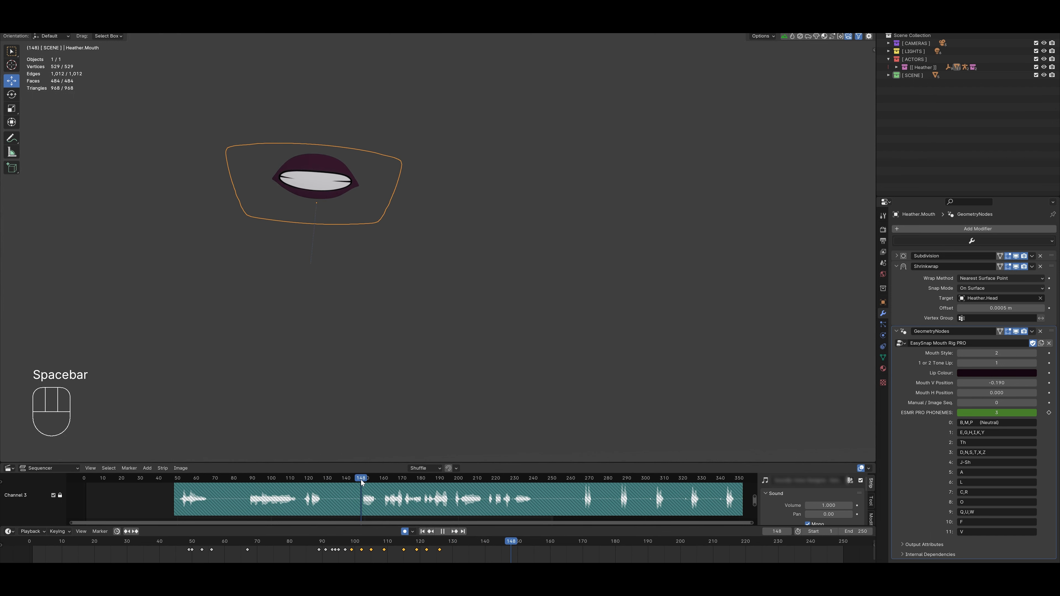
{"action": "key", "text": "space"}
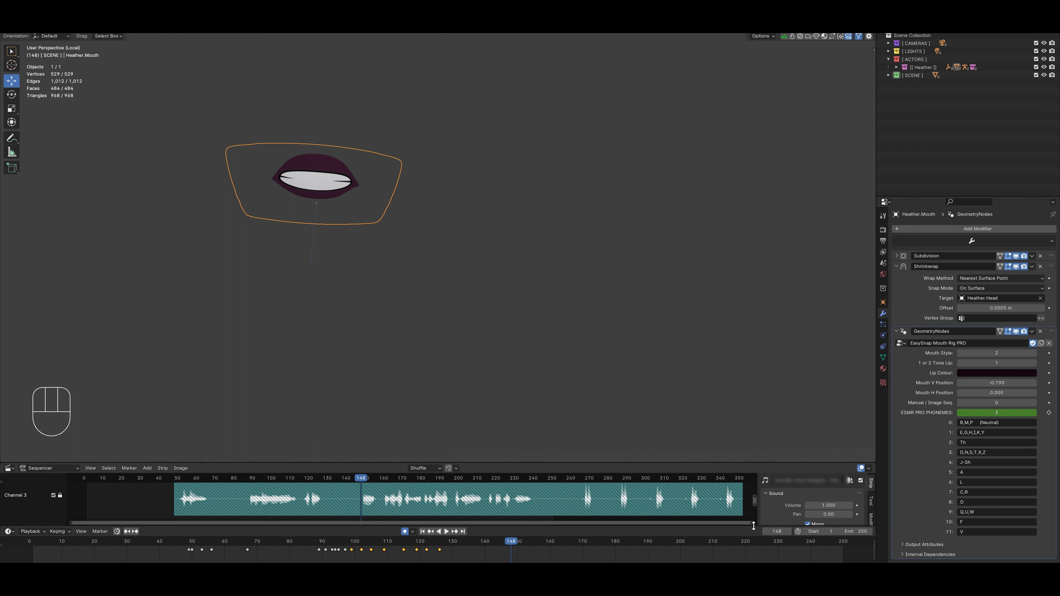
Step: Step frame by frame between 148 and 153 against the waveform to find where the next word begins, returning to frame 148
{"action": "left_click", "coordinate": [510, 542]}
{"action": "key", "text": "Right"}
{"action": "key", "text": "Right"}
{"action": "key", "text": "Right"}
{"action": "key", "text": "Right"}
{"action": "key", "text": "Right"}
{"action": "key", "text": "Left"}
{"action": "key", "text": "Left"}
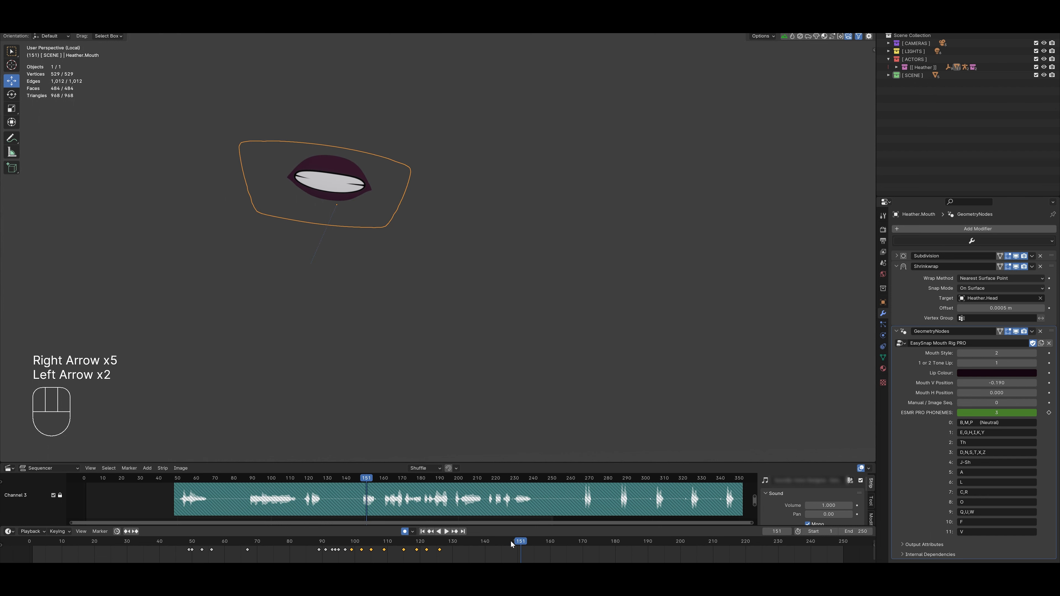
{"action": "key", "text": "Left"}
{"action": "key", "text": "Left"}
{"action": "key", "text": "Left"}
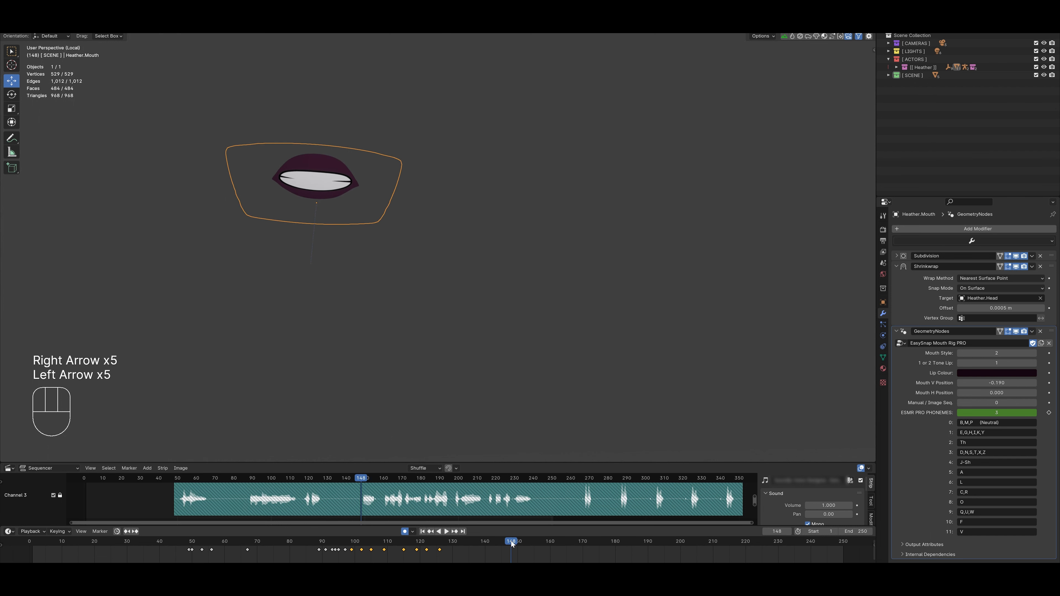
{"action": "left_click", "coordinate": [44, 533]}
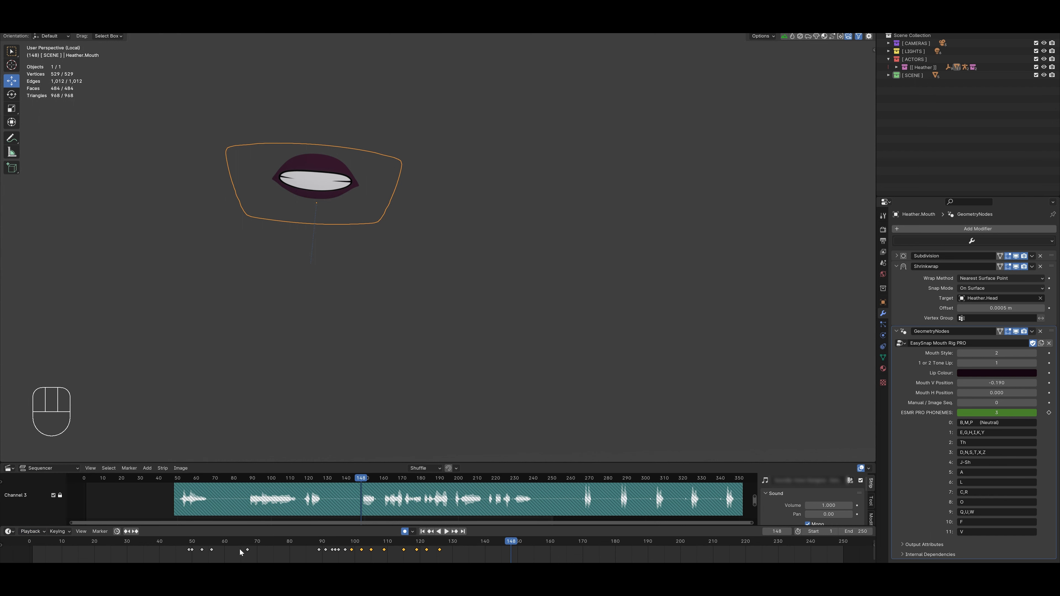
{"action": "mouse_move", "coordinate": [512, 542]}
{"action": "left_mouse_down"}
{"action": "mouse_move", "coordinate": [530, 540]}
{"action": "mouse_move", "coordinate": [510, 542]}
{"action": "left_mouse_up"}
Step: Examine the mouth's phoneme animation curve in the Graph Editor and return the area to the 3D Viewport
{"action": "left_click", "coordinate": [9, 26]}
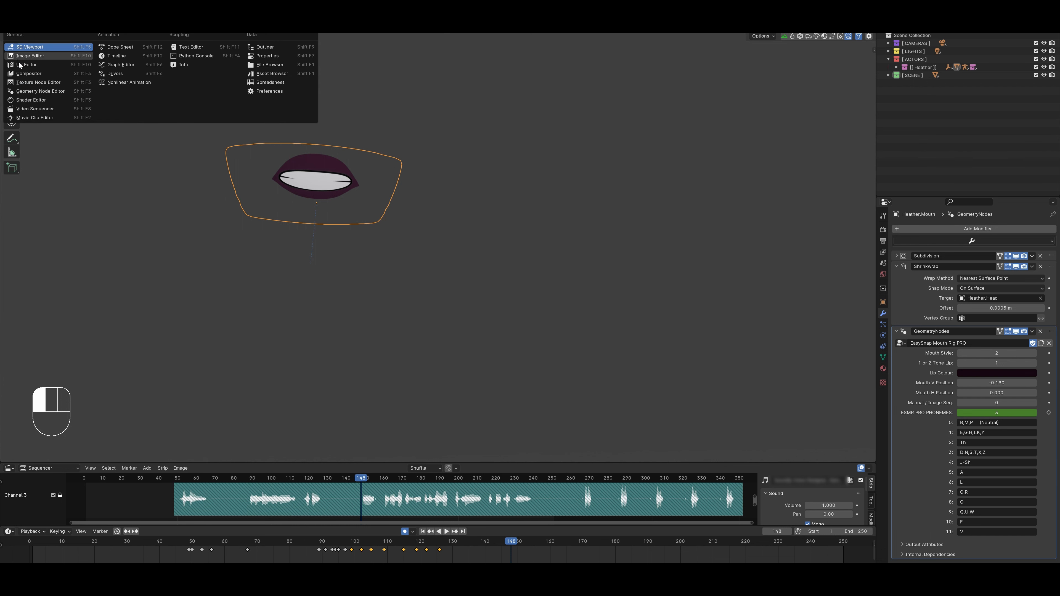
{"action": "left_click", "coordinate": [111, 64]}
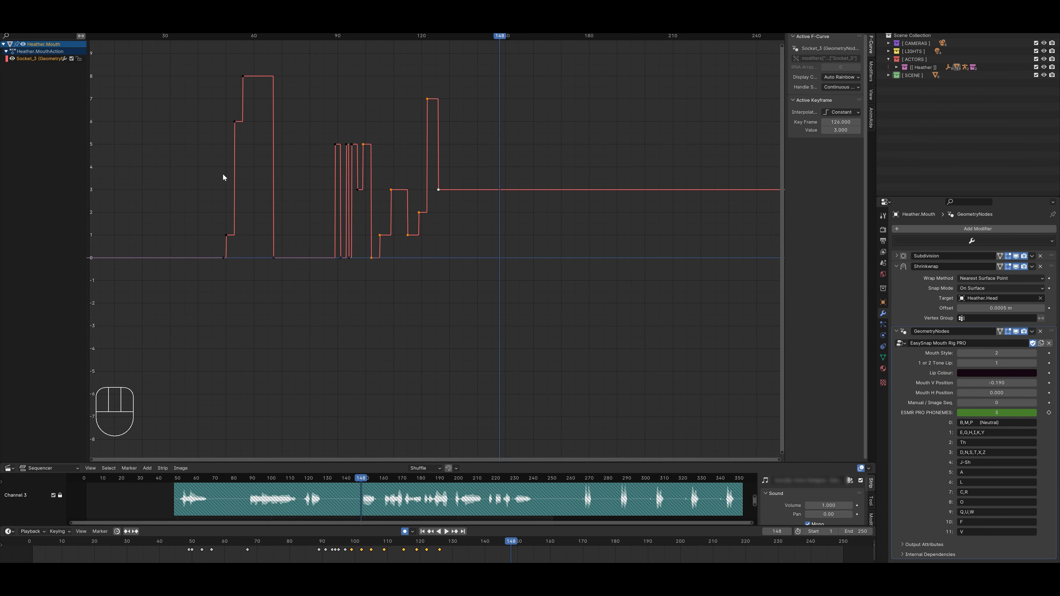
{"action": "right_click_drag", "start_coordinate": [216, 176], "coordinate": [252, 221]}
{"action": "left_click", "coordinate": [9, 27]}
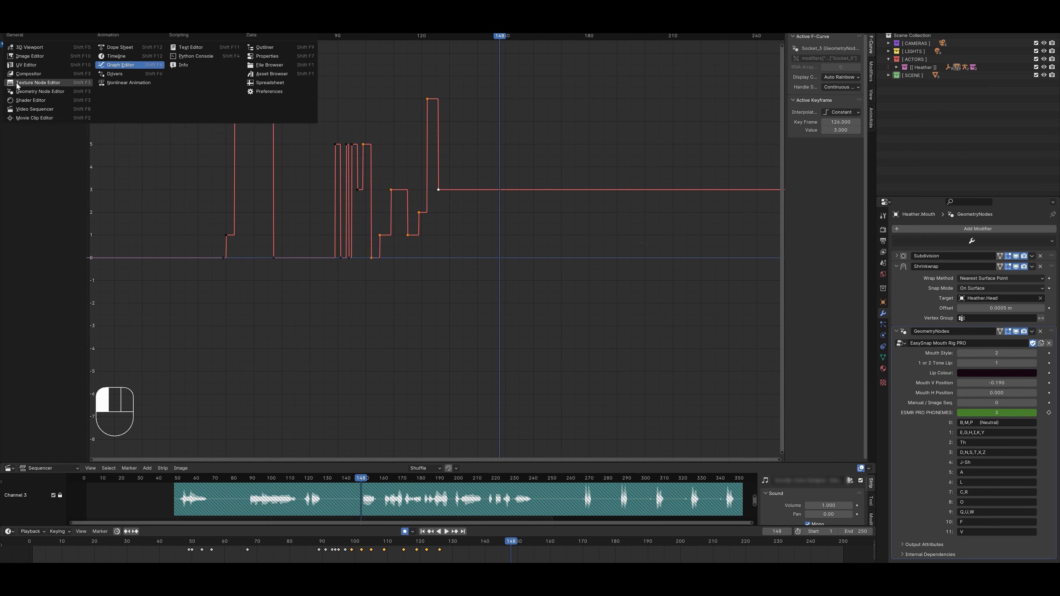
{"action": "left_click", "coordinate": [22, 48]}
Step: Key ESMR PRO PHONEMES at 0 (neutral) on frame 128 to close the mouth
{"action": "left_click_drag", "start_coordinate": [432, 543], "coordinate": [446, 545]}
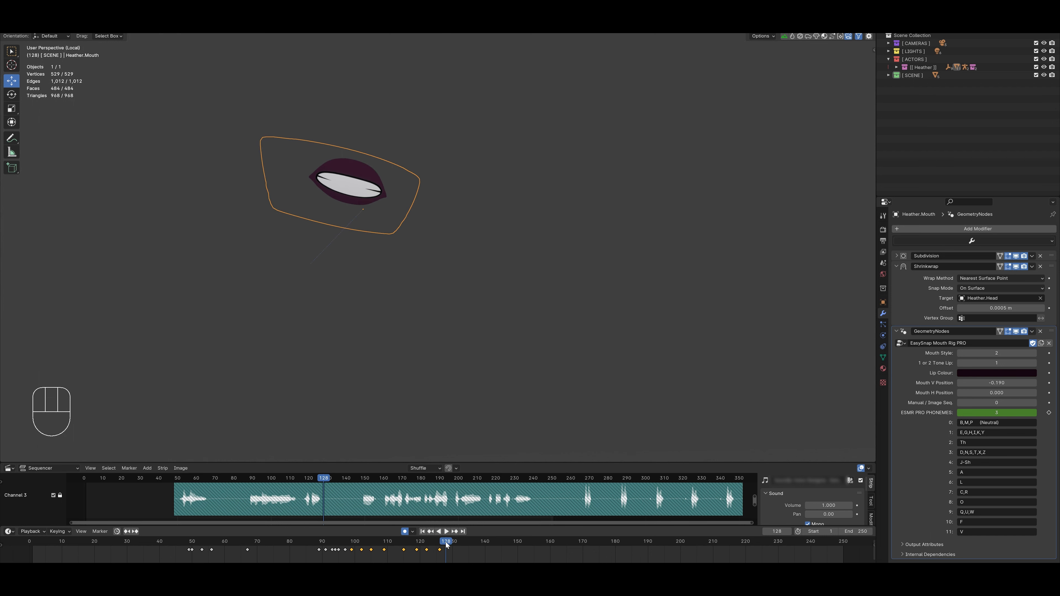
{"action": "double_click", "coordinate": [997, 412]}
{"action": "type", "text": "0"}
{"action": "key", "text": "Return"}
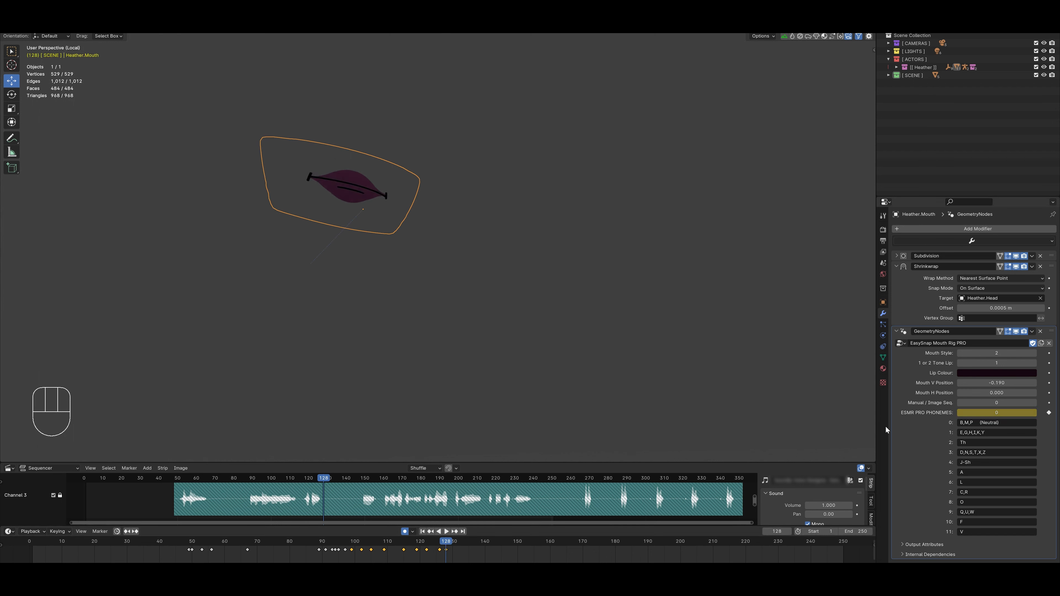
Step: Play the dialogue around frame 148 and key the open-mouth phoneme on frame 149
{"action": "left_click_drag", "start_coordinate": [445, 544], "coordinate": [510, 544]}
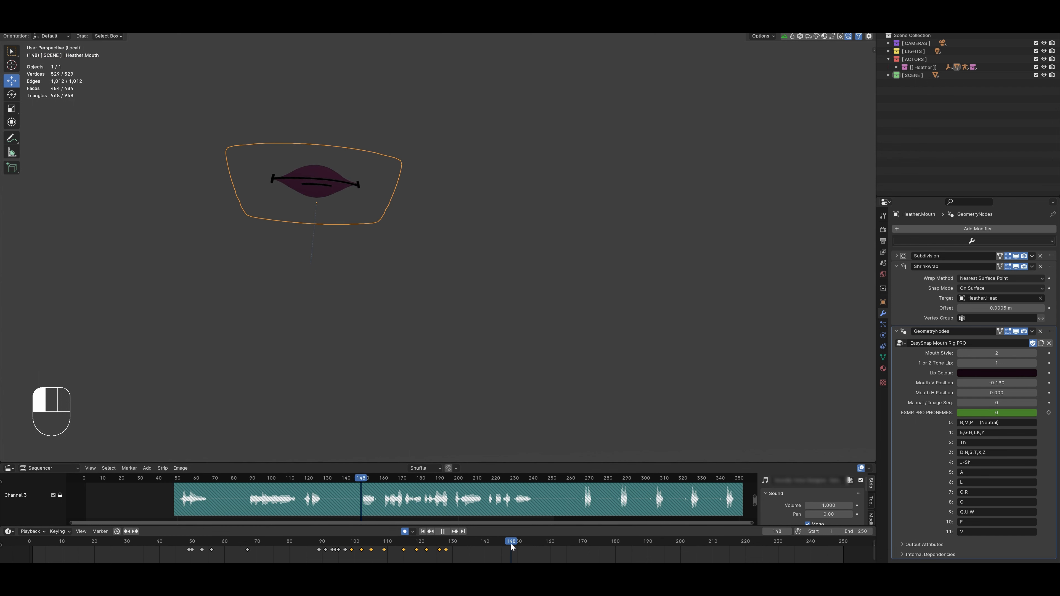
{"action": "key", "text": "space"}
{"action": "key", "text": "space"}
{"action": "left_click", "coordinate": [511, 543]}
{"action": "left_click", "coordinate": [995, 412]}
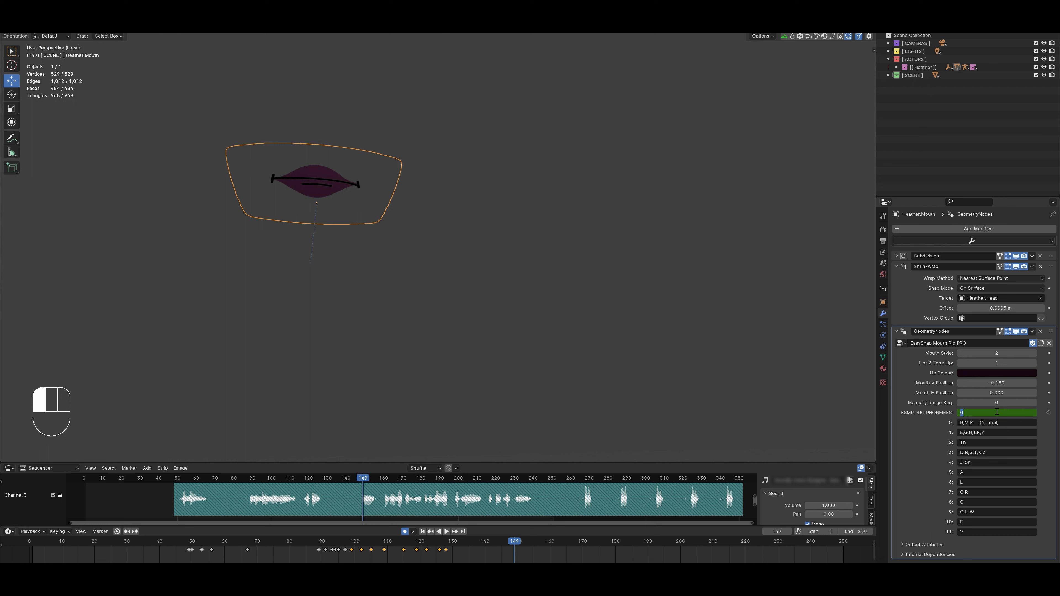
{"action": "key", "text": "Return"}
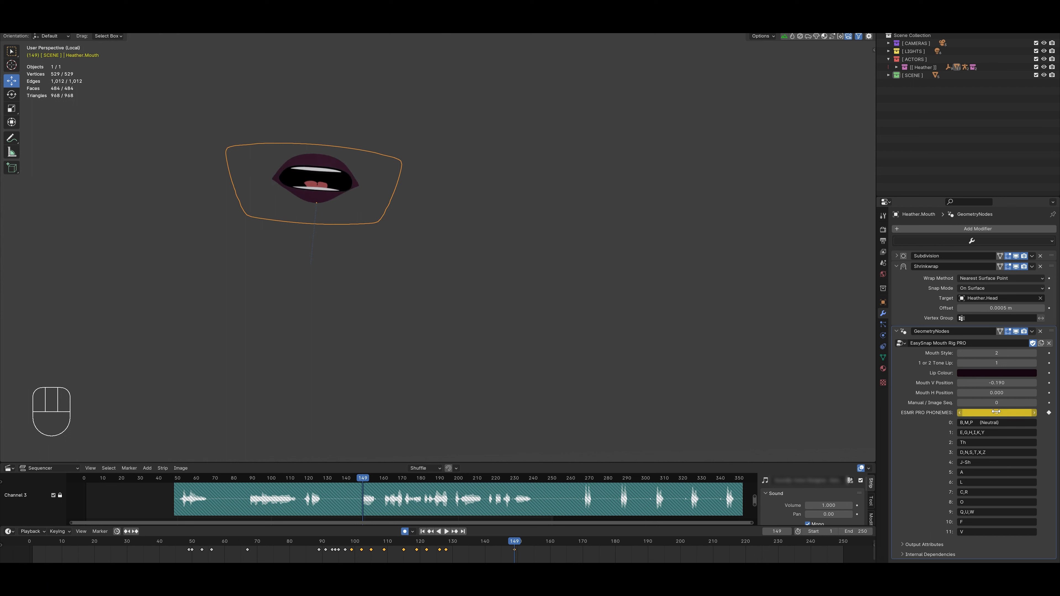
Step: Find the end of the first sound and key ESMR PRO PHONEMES at 3 on frame 153
{"action": "key", "text": "Right"}
{"action": "key", "text": "Right"}
{"action": "key", "text": "Right"}
{"action": "key", "text": "Right"}
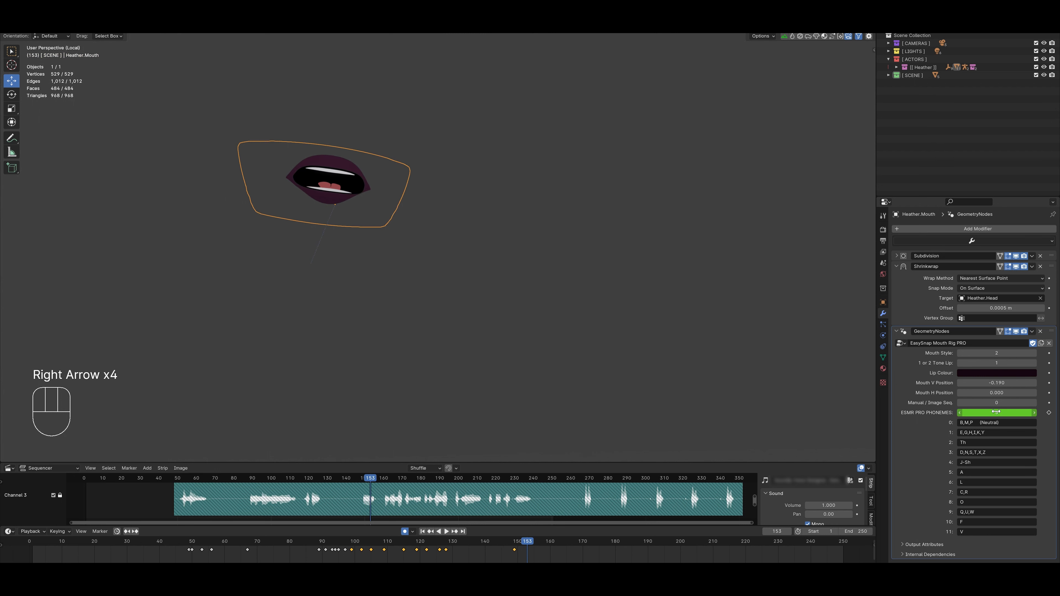
{"action": "key", "text": "Left"}
{"action": "key", "text": "Left"}
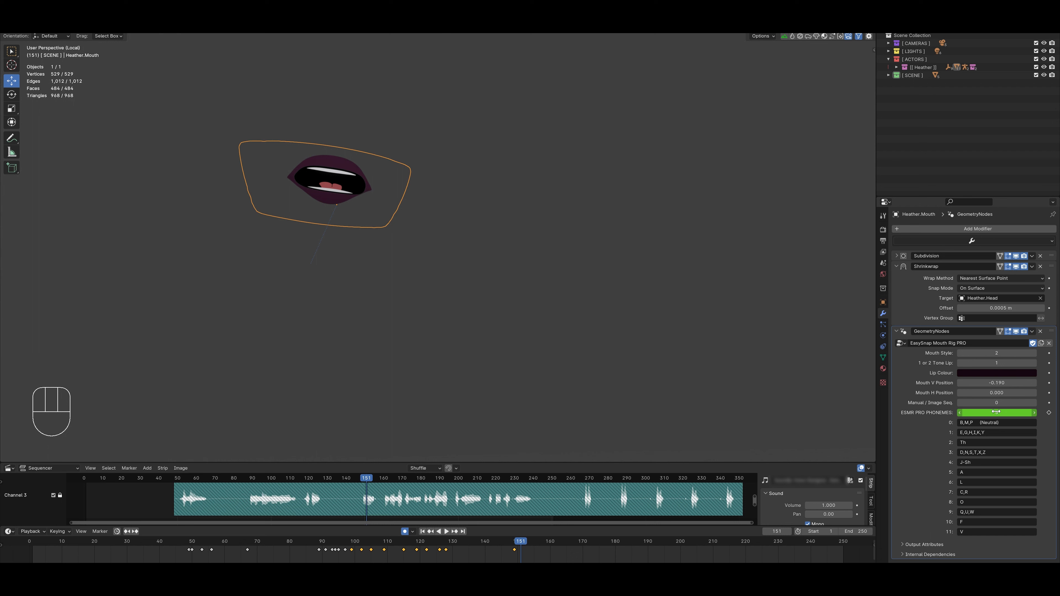
{"action": "key", "text": "Right"}
{"action": "key", "text": "Right"}
{"action": "scroll", "coordinate": [997, 414], "scroll_direction": "down", "scroll_amount": 2, "text": "ctrl"}
Step: Step back and forth between frames 153 and 171 to match the next spoken sounds to the waveform, ending on frame 160
{"action": "key", "text": "Right"}
{"action": "key", "text": "Right"}
{"action": "key", "text": "Right"}
{"action": "key", "text": "Right"}
{"action": "key", "text": "Right"}
{"action": "key", "text": "Right"}
{"action": "key", "text": "Right"}
{"action": "key", "text": "Right"}
{"action": "key", "text": "Left"}
{"action": "key", "text": "Left"}
{"action": "key", "text": "Right"}
{"action": "key", "text": "Right"}
{"action": "key", "text": "Right"}
{"action": "key", "text": "Right"}
{"action": "key", "text": "Right"}
{"action": "key", "text": "Right"}
{"action": "key", "text": "Right"}
{"action": "key", "text": "Right"}
{"action": "key", "text": "Right"}
{"action": "key", "text": "Right"}
{"action": "key", "text": "Right"}
{"action": "key", "text": "Right"}
{"action": "key", "text": "Left"}
{"action": "key", "text": "Left"}
{"action": "key", "text": "Left"}
{"action": "key", "text": "Left"}
{"action": "key", "text": "Left"}
{"action": "key", "text": "Left"}
{"action": "key", "text": "Left"}
{"action": "key", "text": "Left"}
{"action": "key", "text": "Left"}
{"action": "key", "text": "Right"}
{"action": "key", "text": "Right"}
{"action": "key", "text": "Right"}
{"action": "key", "text": "Right"}
{"action": "key", "text": "Left"}
{"action": "key", "text": "Left"}
{"action": "key", "text": "Left"}
{"action": "key", "text": "Left"}
{"action": "key", "text": "Left"}
{"action": "key", "text": "Left"}
{"action": "key", "text": "Left"}
{"action": "key", "text": "Right"}
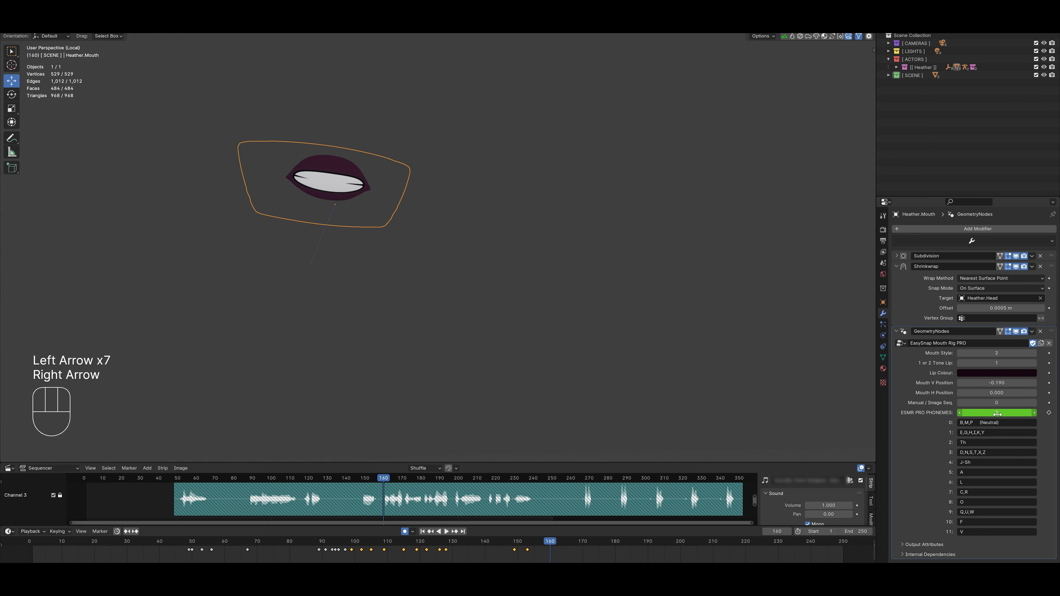
Step: Advance through frames 160 to 174 and key the ESMR PRO PHONEMES changes that match the spoken sounds
{"action": "key", "text": "Right"}
{"action": "key", "text": "Right"}
{"action": "key", "text": "Right"}
{"action": "mouse_move", "coordinate": [997, 415]}
{"action": "left_mouse_down"}
{"action": "mouse_move", "coordinate": [1010, 414]}
{"action": "mouse_move", "coordinate": [989, 415]}
{"action": "left_mouse_up"}
{"action": "key", "text": "Right"}
{"action": "key", "text": "Right"}
{"action": "key", "text": "Right"}
{"action": "key", "text": "Right"}
{"action": "key", "text": "Right"}
{"action": "key", "text": "Right"}
{"action": "key", "text": "Right"}
{"action": "key", "text": "Right"}
{"action": "key", "text": "Right"}
{"action": "key", "text": "Right"}
{"action": "key", "text": "Right"}
{"action": "mouse_move", "coordinate": [997, 414]}
{"action": "left_mouse_down"}
{"action": "mouse_move", "coordinate": [985, 414]}
{"action": "mouse_move", "coordinate": [1010, 414]}
{"action": "mouse_move", "coordinate": [990, 412]}
{"action": "left_mouse_up"}
Step: Continue matching the dialogue frame by frame past frame 174, keying mouth phonemes on the way to frame 188
{"action": "key", "text": "Right"}
{"action": "key", "text": "Right"}
{"action": "key", "text": "Right"}
{"action": "key", "text": "Right"}
{"action": "key", "text": "Left"}
{"action": "key", "text": "Right"}
{"action": "key", "text": "Right"}
{"action": "key", "text": "Left"}
{"action": "key", "text": "Right"}
{"action": "key", "text": "Right"}
{"action": "key", "text": "Right"}
{"action": "key", "text": "Right"}
{"action": "key", "text": "Right"}
{"action": "key", "text": "Right"}
{"action": "key", "text": "Right"}
{"action": "key", "text": "Right"}
{"action": "key", "text": "Right"}
{"action": "key", "text": "Right"}
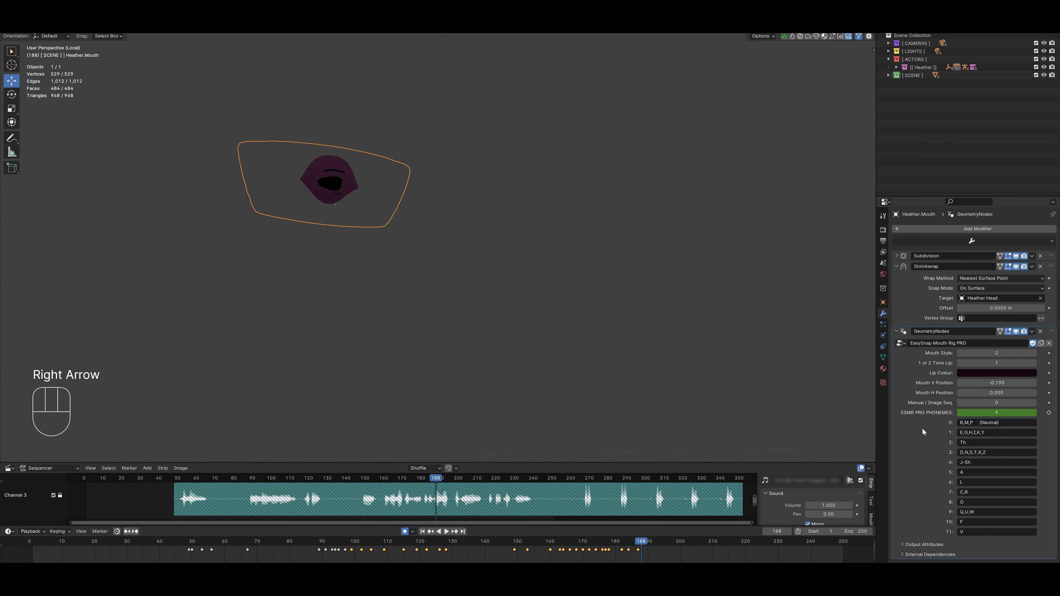
Step: Enter the next phoneme on frame 188 and key ESMR PRO PHONEMES at 5 on frame 192
{"action": "left_click", "coordinate": [998, 414]}
{"action": "key", "text": "Return"}
{"action": "key", "text": "Right"}
{"action": "key", "text": "Right"}
{"action": "key", "text": "Right"}
{"action": "key", "text": "Right"}
{"action": "left_click", "coordinate": [998, 414]}
{"action": "type", "text": "5"}
{"action": "key", "text": "Return"}
Step: Find the following sound and key ESMR PRO PHONEMES at 11 on frame 193
{"action": "key", "text": "Right"}
{"action": "key", "text": "Right"}
{"action": "key", "text": "Left"}
{"action": "left_click", "coordinate": [997, 414]}
{"action": "type", "text": "11"}
{"action": "key", "text": "Return"}
Step: Step to frame 198 and key ESMR PRO PHONEMES at 5
{"action": "key", "text": "Right"}
{"action": "key", "text": "Right"}
{"action": "key", "text": "Right"}
{"action": "key", "text": "Right"}
{"action": "key", "text": "Right"}
{"action": "key", "text": "Left"}
{"action": "key", "text": "Left"}
{"action": "key", "text": "Right"}
{"action": "key", "text": "Right"}
{"action": "left_click", "coordinate": [998, 414]}
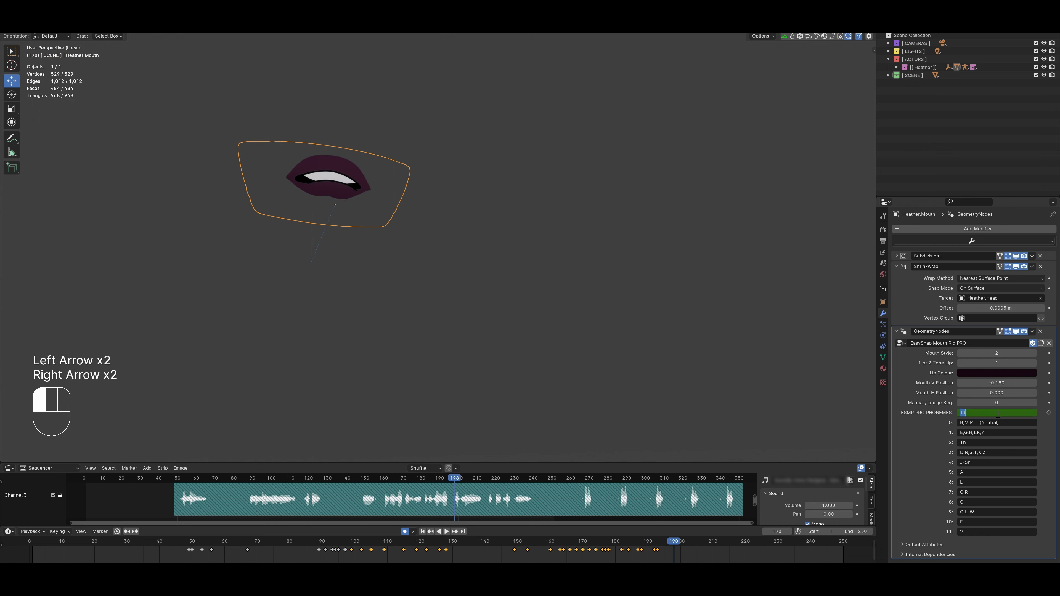
{"action": "type", "text": "5"}
{"action": "key", "text": "Return"}
Step: Match the sounds between frames 198 and 208 with keyed mouth phonemes, ending with ESMR PRO PHONEMES 1 on frame 208
{"action": "key", "text": "Right"}
{"action": "key", "text": "Right"}
{"action": "left_click", "coordinate": [998, 414]}
{"action": "type", "text": "1"}
{"action": "key", "text": "Return"}
{"action": "key", "text": "Right"}
{"action": "key", "text": "Right"}
{"action": "left_click", "coordinate": [997, 415]}
{"action": "key", "text": "Return"}
{"action": "key", "text": "Right"}
{"action": "key", "text": "Right"}
{"action": "left_click", "coordinate": [997, 414]}
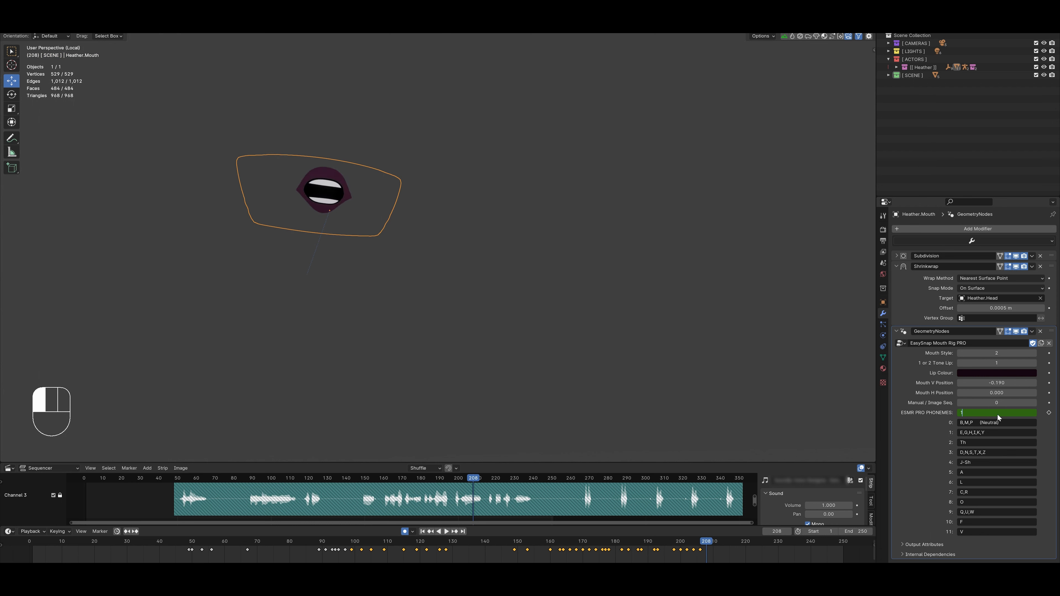
{"action": "type", "text": "1"}
{"action": "key", "text": "Return"}
Step: Key ESMR PRO PHONEMES at 3 and then at 1 for the sounds between frames 208 and 216
{"action": "key", "text": "Right"}
{"action": "key", "text": "Right"}
{"action": "key", "text": "Right"}
{"action": "key", "text": "Right"}
{"action": "left_click", "coordinate": [997, 414]}
{"action": "type", "text": "3"}
{"action": "key", "text": "Return"}
{"action": "key", "text": "Right"}
{"action": "key", "text": "Right"}
{"action": "left_click", "coordinate": [997, 415]}
{"action": "type", "text": "1"}
{"action": "key", "text": "Return"}
Step: Key ESMR PRO PHONEMES at 3 and then at 2 for the sounds following frame 216
{"action": "key", "text": "Right"}
{"action": "key", "text": "Right"}
{"action": "key", "text": "Right"}
{"action": "key", "text": "Left"}
{"action": "left_click", "coordinate": [998, 415]}
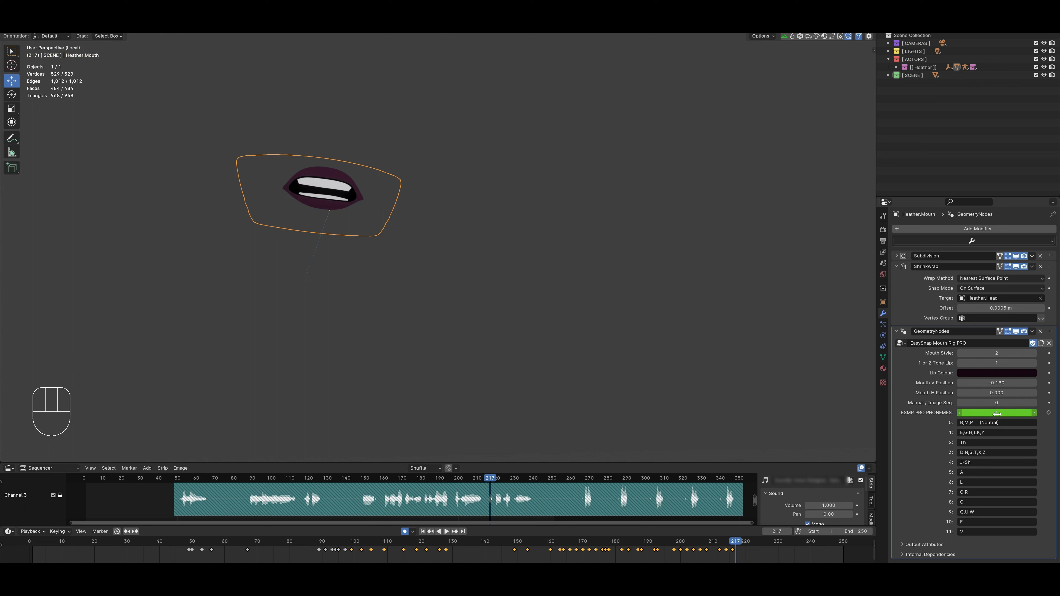
{"action": "type", "text": "3"}
{"action": "key", "text": "Return"}
{"action": "key", "text": "Right"}
{"action": "key", "text": "Right"}
{"action": "left_click", "coordinate": [997, 414]}
{"action": "type", "text": "2"}
{"action": "key", "text": "Return"}
Step: Key ESMR PRO PHONEMES at 3 one frame further on, and at 8 on frame 225
{"action": "key", "text": "Right"}
{"action": "left_click", "coordinate": [997, 414]}
{"action": "key", "text": "3"}
{"action": "key", "text": "Return"}
{"action": "key", "text": "Right"}
{"action": "key", "text": "Right"}
{"action": "key", "text": "Right"}
{"action": "left_click", "coordinate": [997, 414]}
{"action": "key", "text": "8"}
{"action": "key", "text": "Return"}
Step: Advance to frame 230 and key ESMR PRO PHONEMES at 1
{"action": "key", "text": "Right"}
{"action": "key", "text": "Right"}
{"action": "key", "text": "Right"}
{"action": "key", "text": "Right"}
{"action": "key", "text": "Right"}
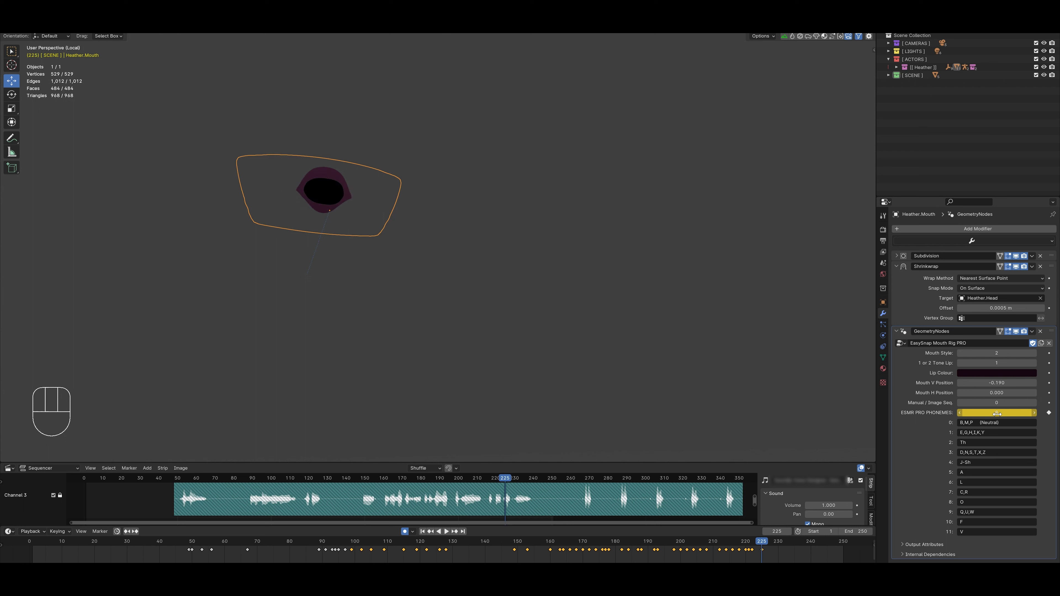
{"action": "left_click", "coordinate": [998, 414]}
{"action": "type", "text": "1"}
{"action": "key", "text": "Return"}
Step: Advance to frame 237 and key the clenched-teeth mouth phoneme
{"action": "key", "text": "Right"}
{"action": "key", "text": "Right"}
{"action": "key", "text": "Right"}
{"action": "key", "text": "Right"}
{"action": "key", "text": "Right"}
{"action": "key", "text": "Right"}
{"action": "key", "text": "Right"}
{"action": "left_click", "coordinate": [997, 414]}
{"action": "type", "text": "0"}
{"action": "key", "text": "Return"}
{"action": "key", "text": "Right"}
{"action": "key", "text": "Right"}
{"action": "key", "text": "Right"}
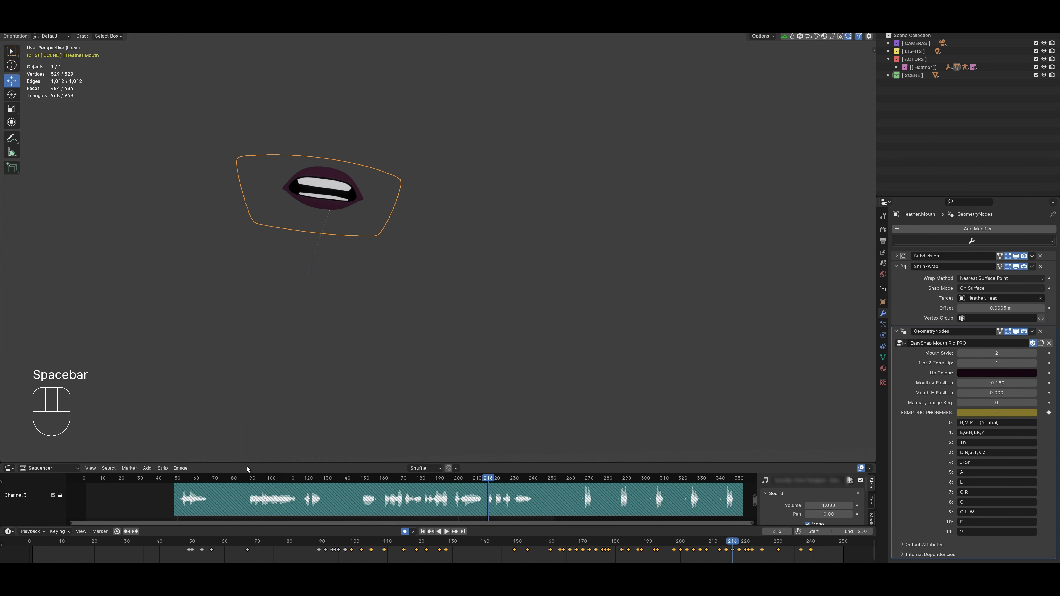
{"action": "left_click", "coordinate": [997, 414]}
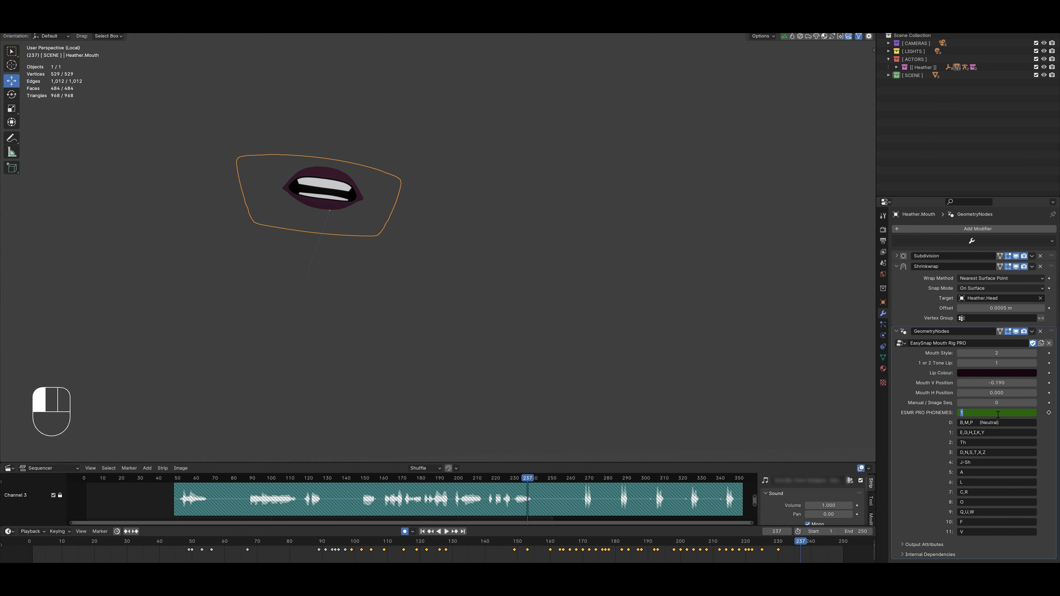
{"action": "type", "text": "0"}
{"action": "key", "text": "Return"}
Step: Close the mouth on frame 240 by keying ESMR PRO PHONEMES at 0 (Neutral)
{"action": "key", "text": "Right"}
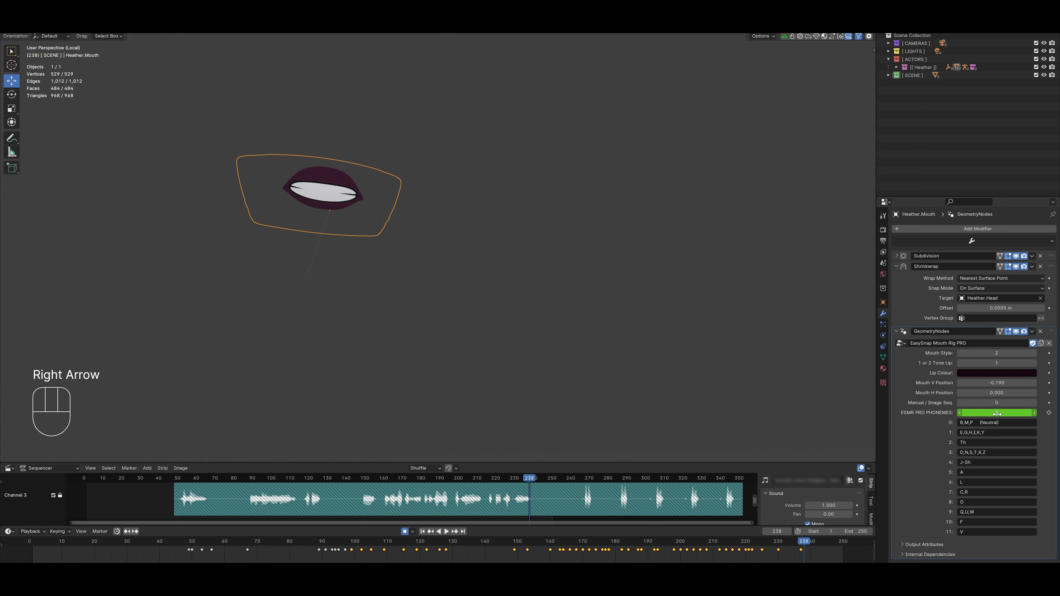
{"action": "key", "text": "Right"}
{"action": "key", "text": "Right"}
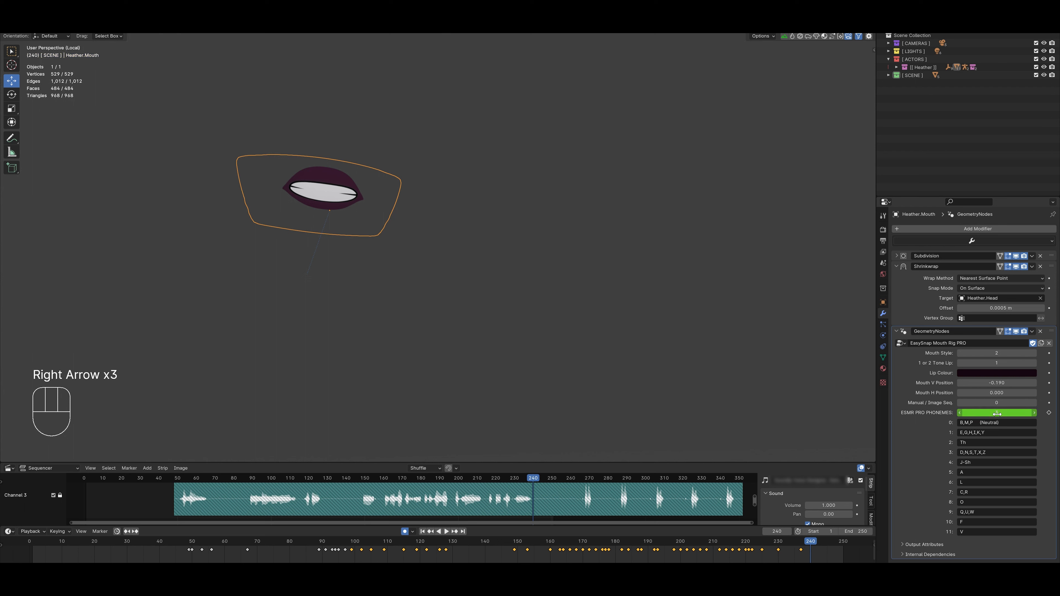
{"action": "left_click", "coordinate": [997, 413]}
{"action": "type", "text": "0"}
{"action": "key", "text": "Return"}
{"action": "key", "text": "i"}
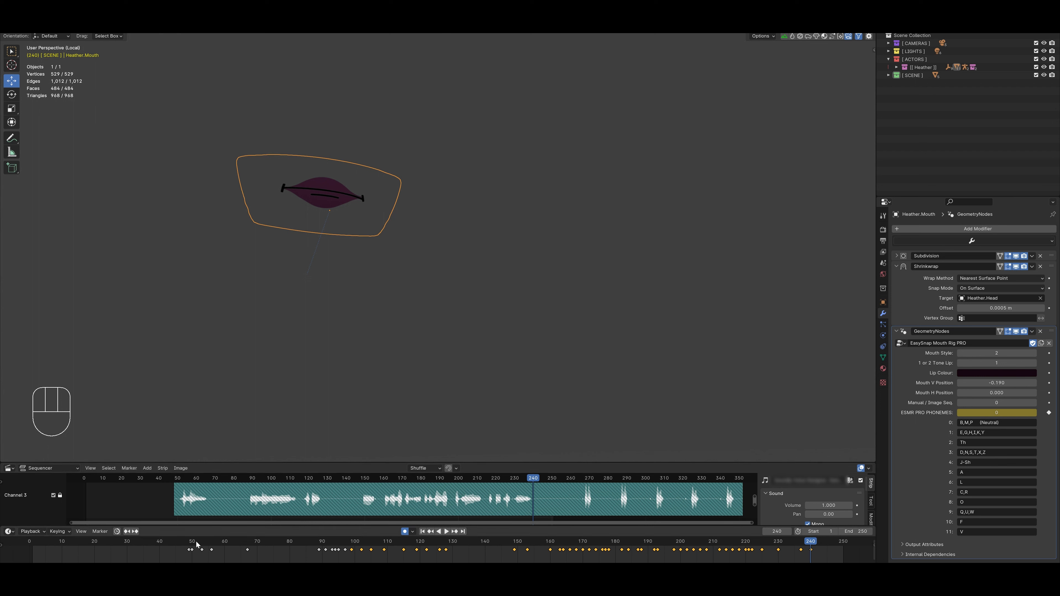
Step: Play the animation from about frame 44 with the audio, pausing and replaying to check the mouth sync
{"action": "left_click", "coordinate": [172, 541]}
{"action": "key", "text": "space"}
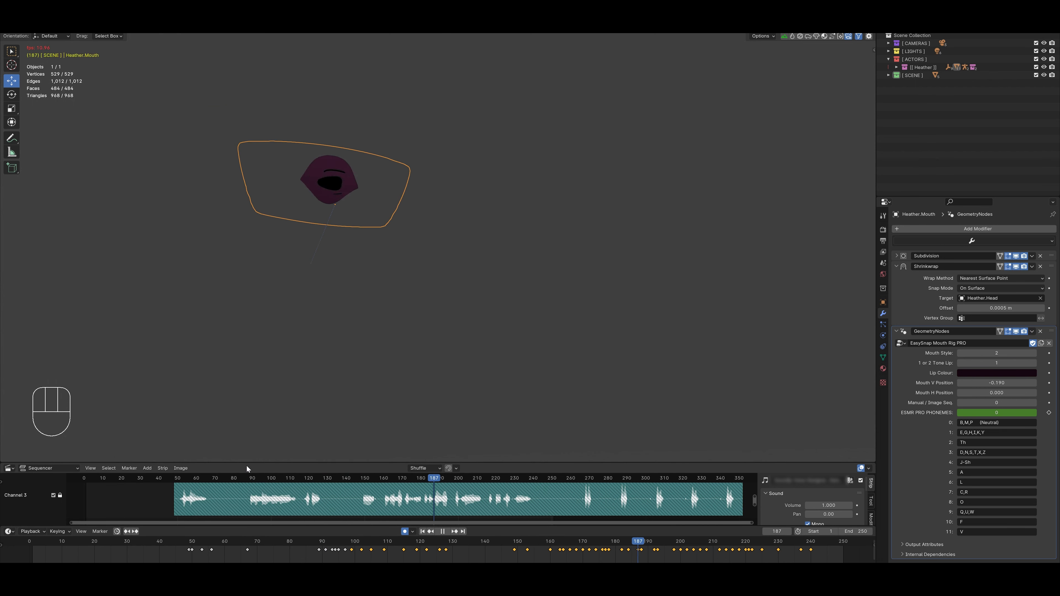
{"action": "key", "text": "space"}
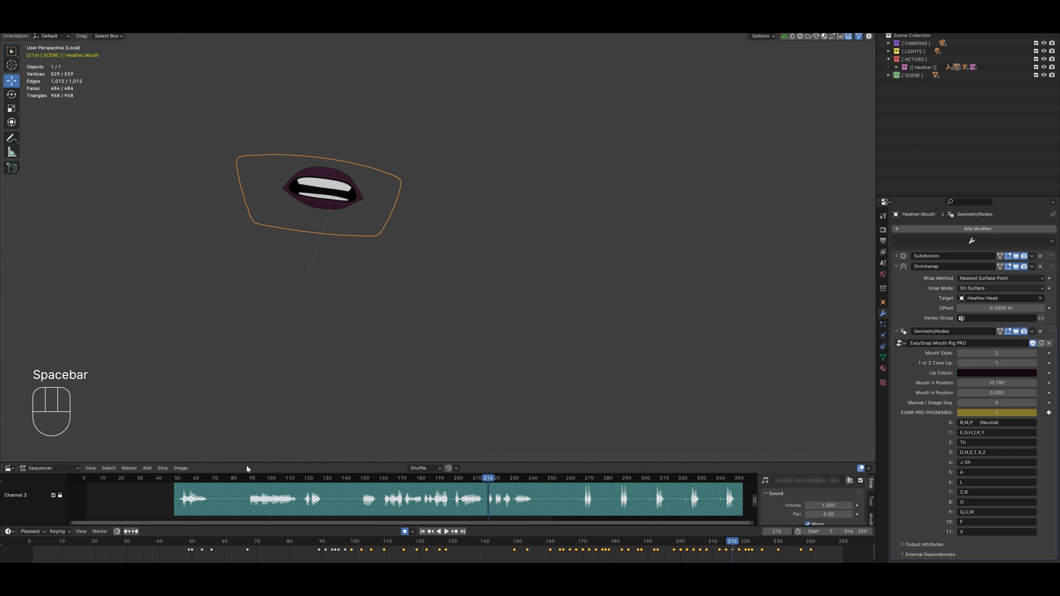
{"action": "key", "text": "space"}
{"action": "key", "text": "space"}
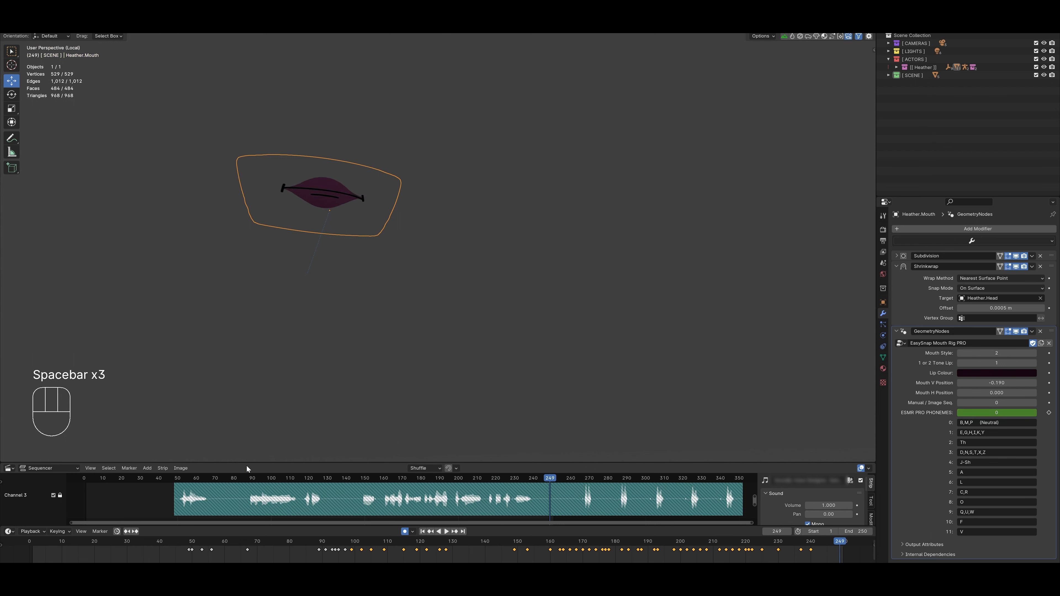
{"action": "key", "text": "space"}
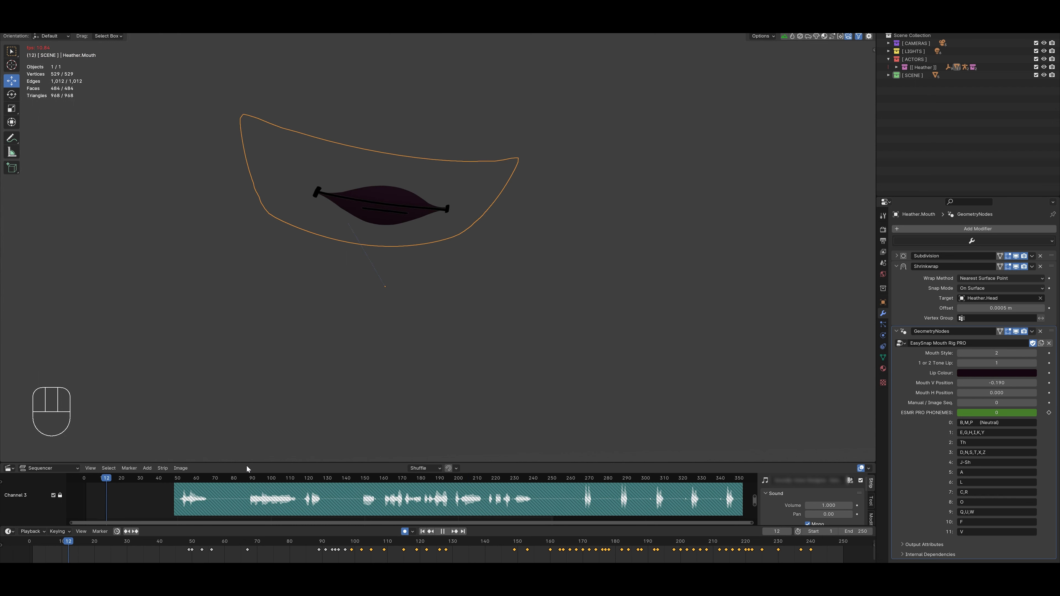
{"action": "key", "text": "space"}
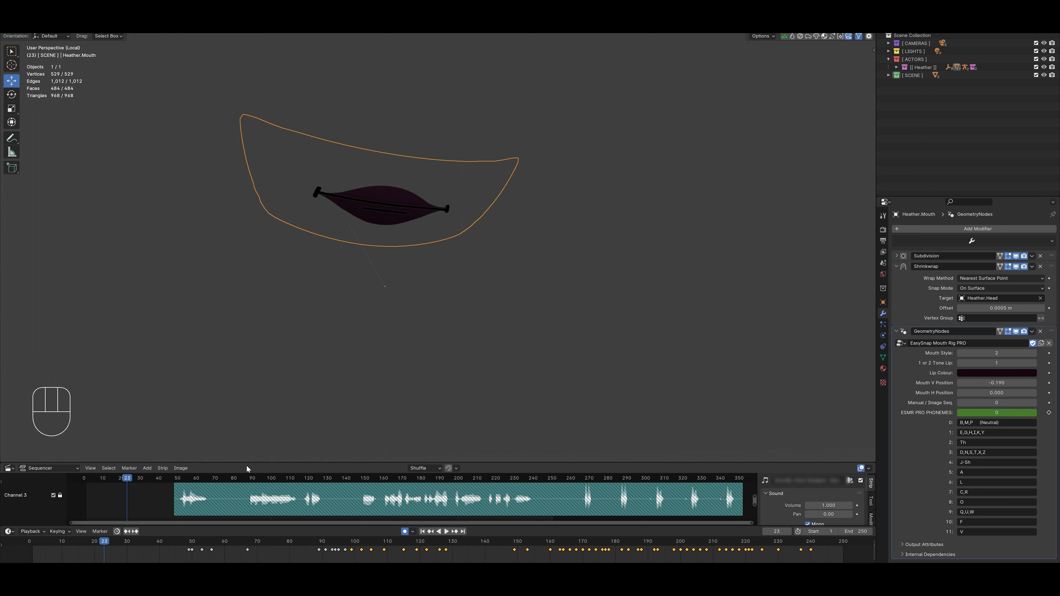
{"action": "key", "text": "space"}
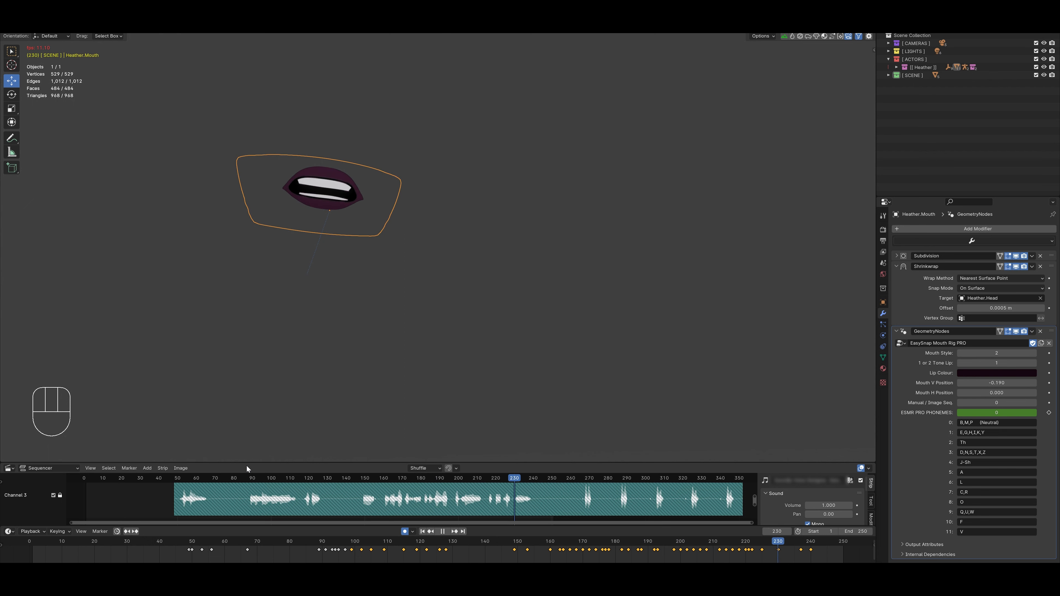
{"action": "key", "text": "space"}
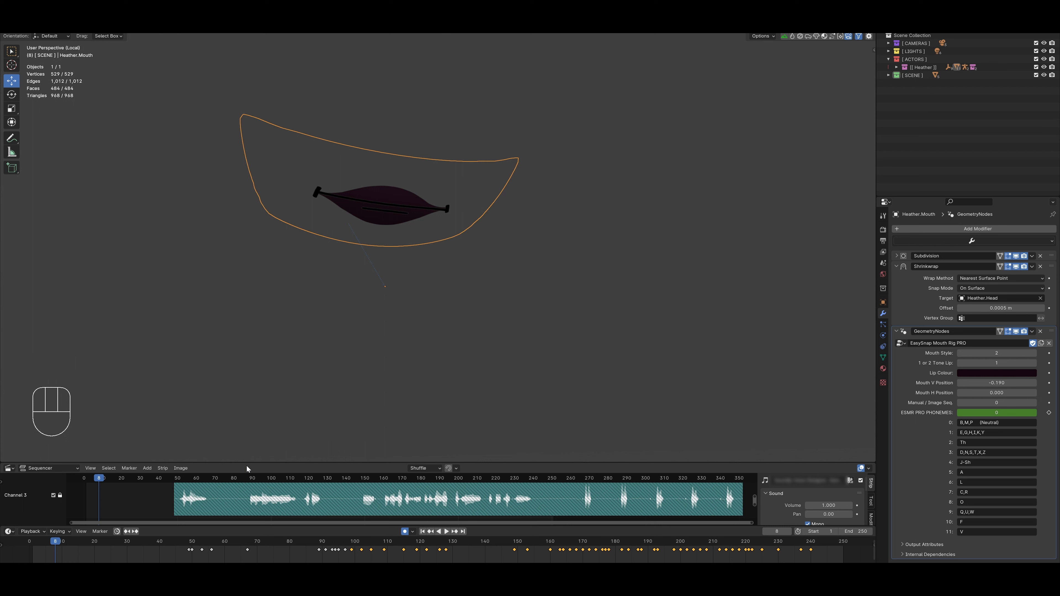
Step: Try Mouth Style 1 on the full character outside local view, scrubbing the animation through to frame 236
{"action": "left_click", "coordinate": [961, 353]}
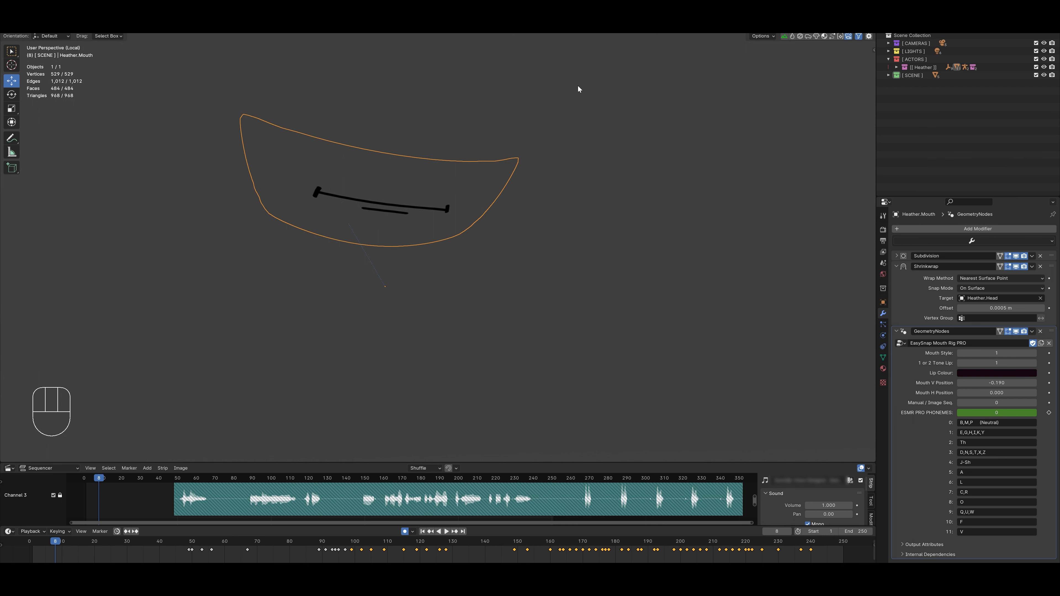
{"action": "key", "text": "KP_Divide"}
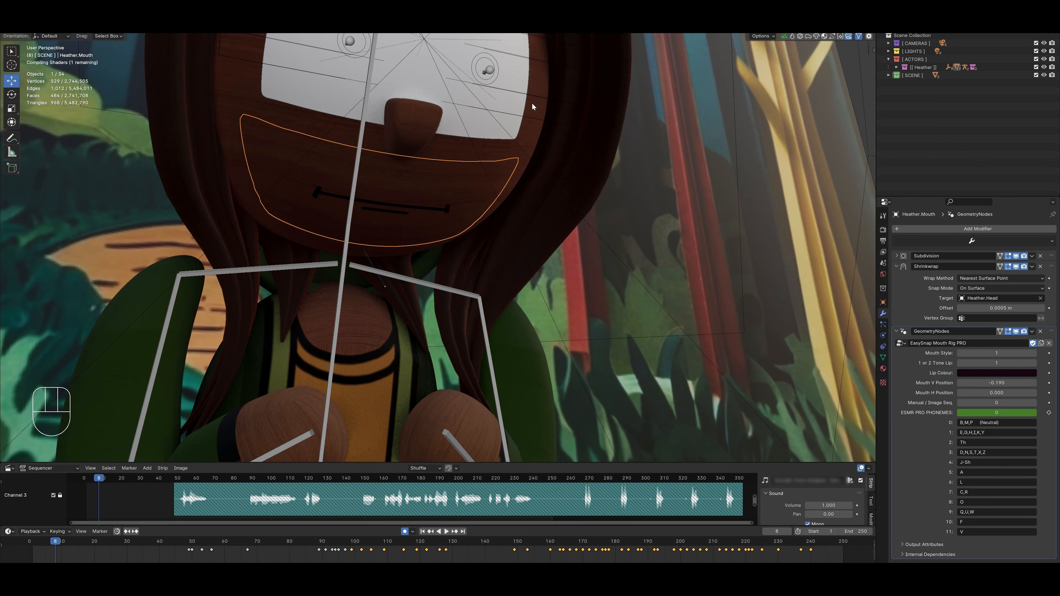
{"action": "scroll", "coordinate": [528, 112], "scroll_direction": "down", "scroll_amount": 5}
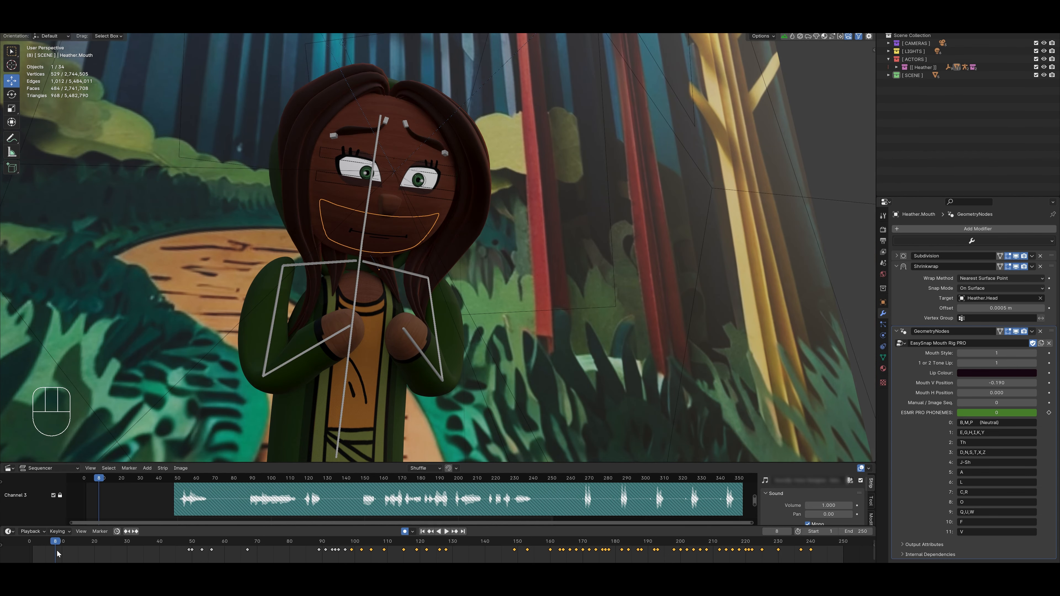
{"action": "left_click", "coordinate": [178, 543]}
{"action": "left_click_drag", "start_coordinate": [182, 543], "coordinate": [797, 562]}
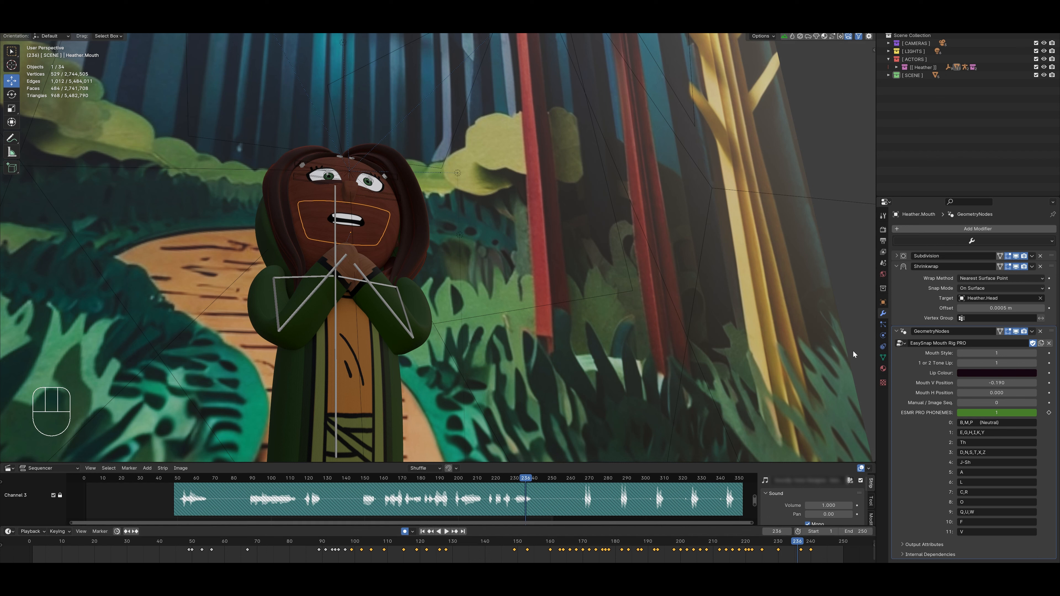
Step: Set Mouth Style and 1 or 2 Tone Lip to 2 under rendered shading, and shift the Lip Colour hue to red
{"action": "left_click", "coordinate": [1033, 353]}
{"action": "left_click", "coordinate": [861, 25]}
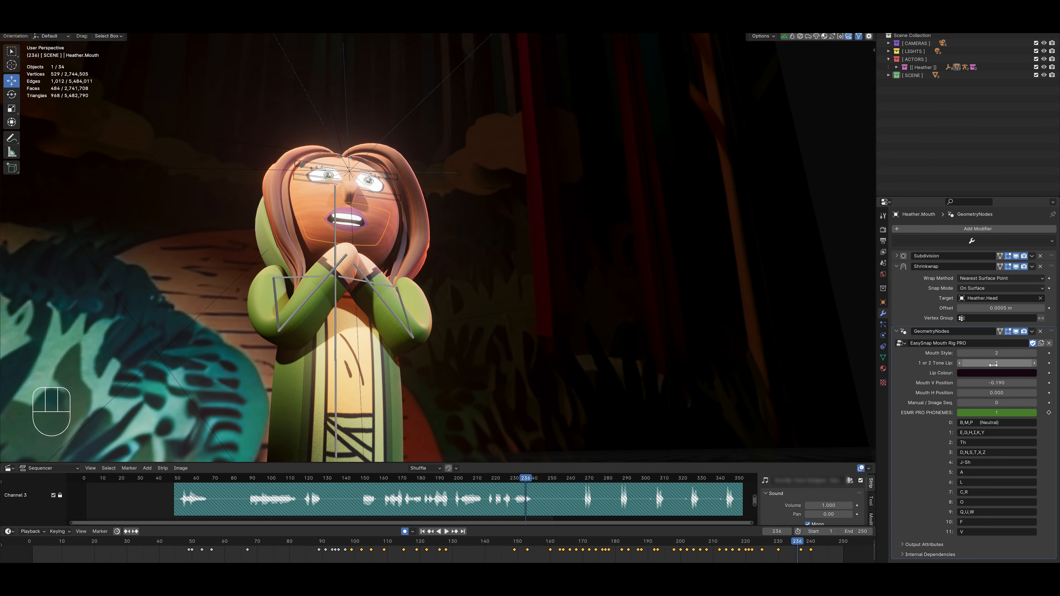
{"action": "left_click", "coordinate": [1001, 373]}
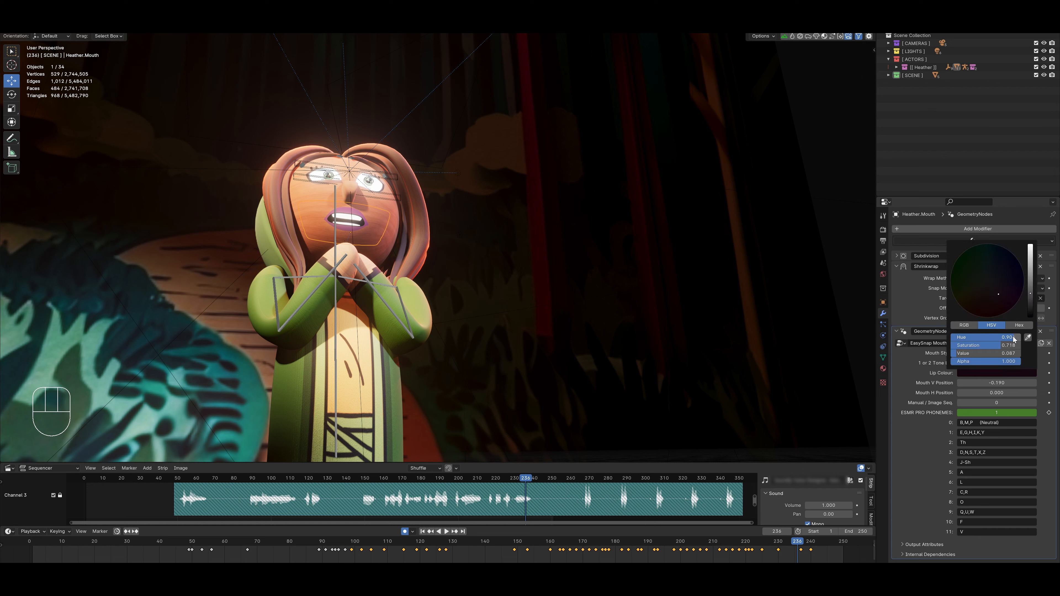
{"action": "left_click_drag", "start_coordinate": [1014, 338], "coordinate": [952, 340]}
{"action": "left_click", "coordinate": [1034, 362]}
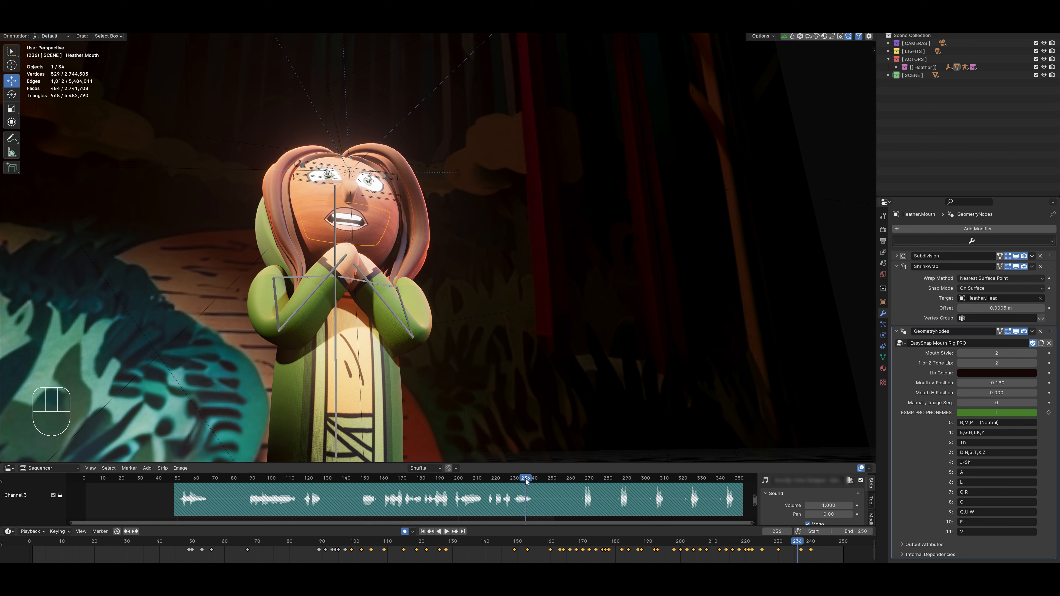
Step: Go back to frame 117, isolate the mouth in local view and play the two-tone lips
{"action": "left_click_drag", "start_coordinate": [526, 481], "coordinate": [303, 483]}
{"action": "key", "text": "slash"}
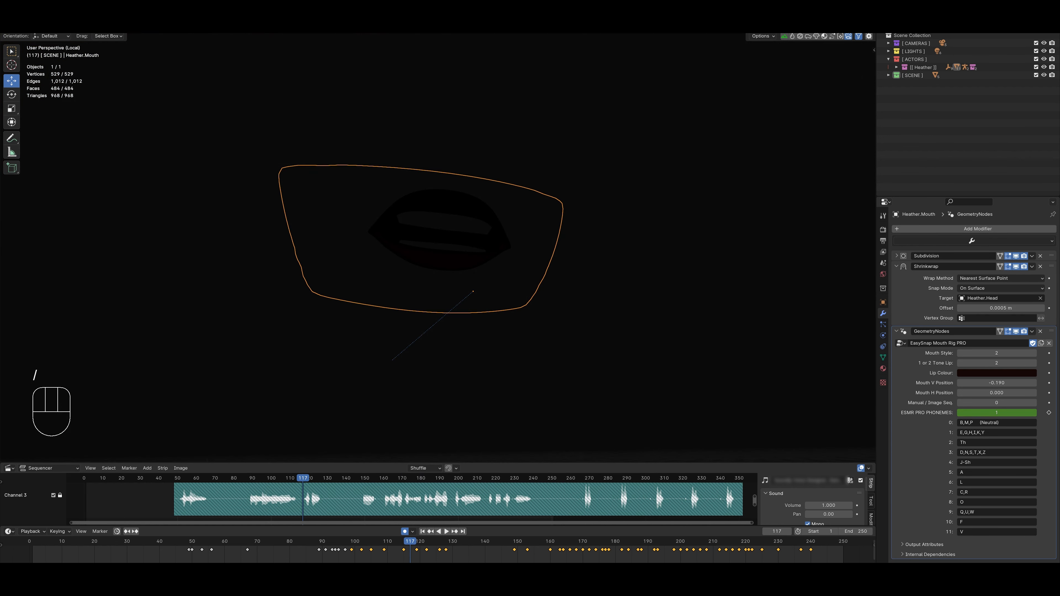
{"action": "key", "text": "space"}
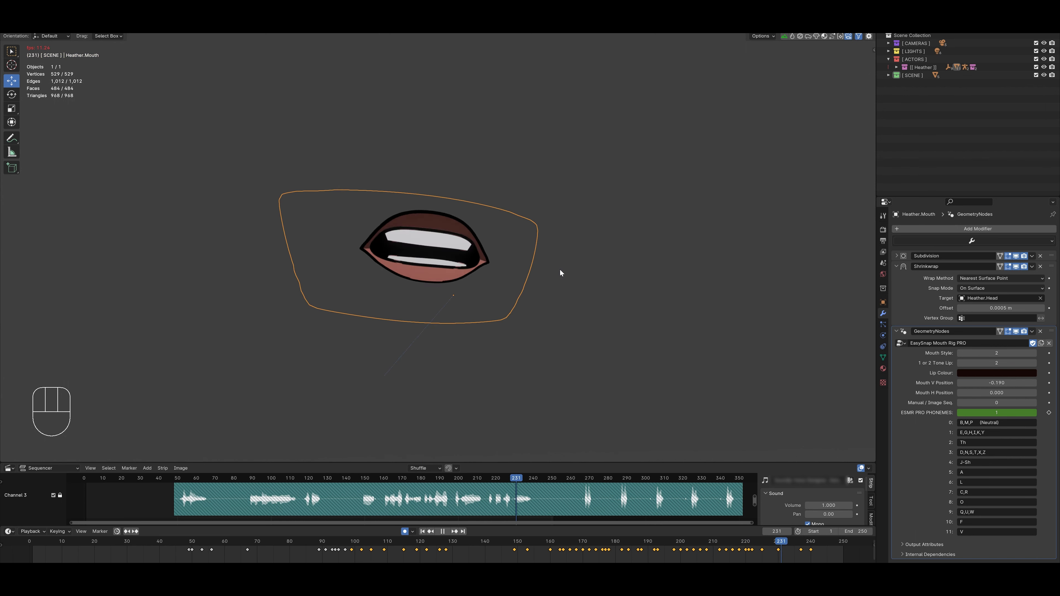
{"action": "key", "text": "space"}
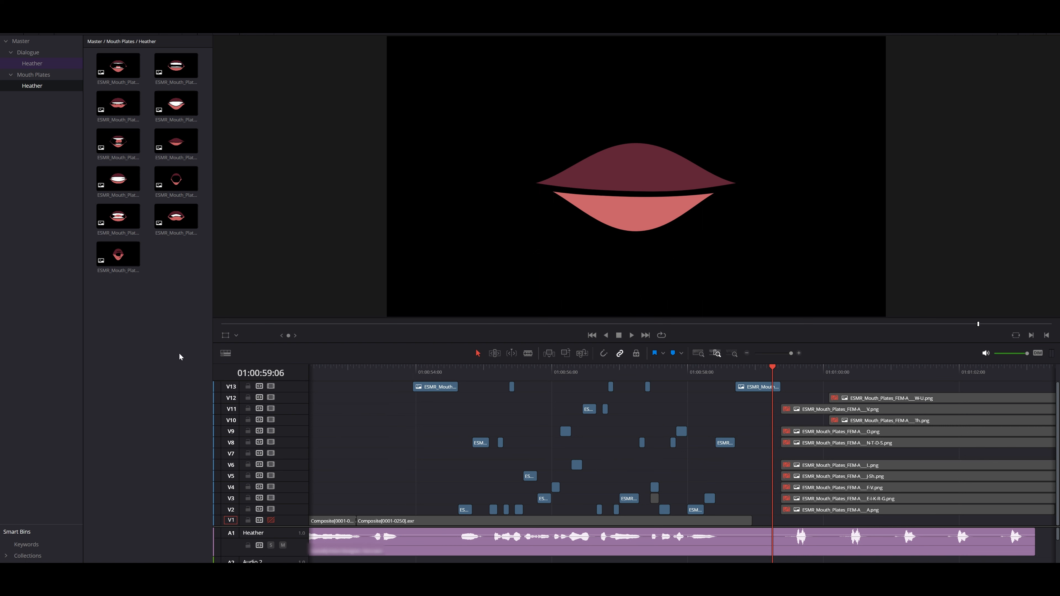
Step: Switch to DaVinci Resolve and play the mouth plate sequence from about 01:00:54:00 against the dialogue
{"action": "left_click", "coordinate": [427, 368]}
{"action": "key", "text": "space"}
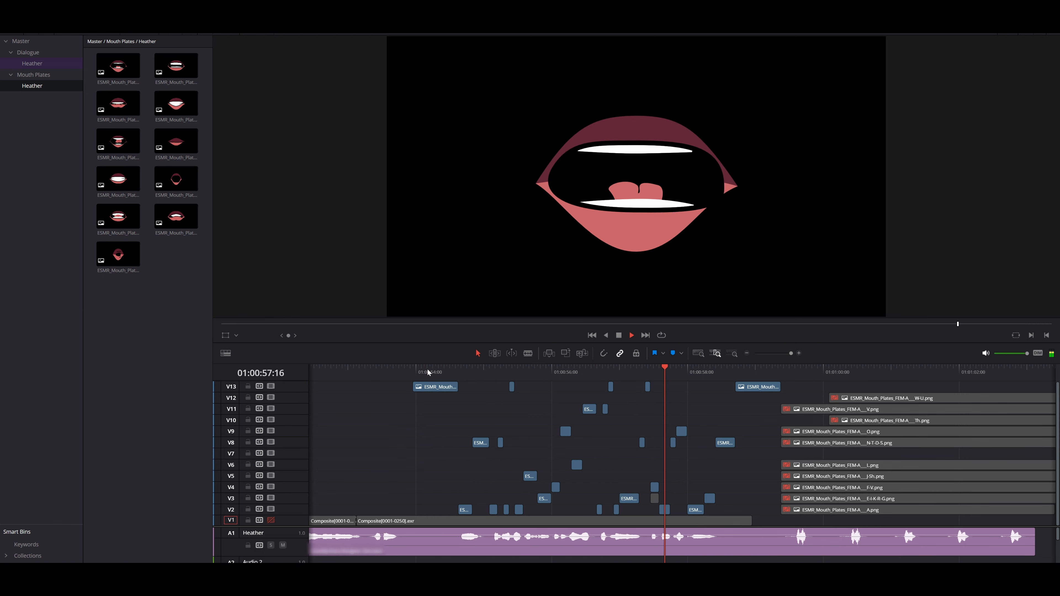
{"action": "key", "text": "space"}
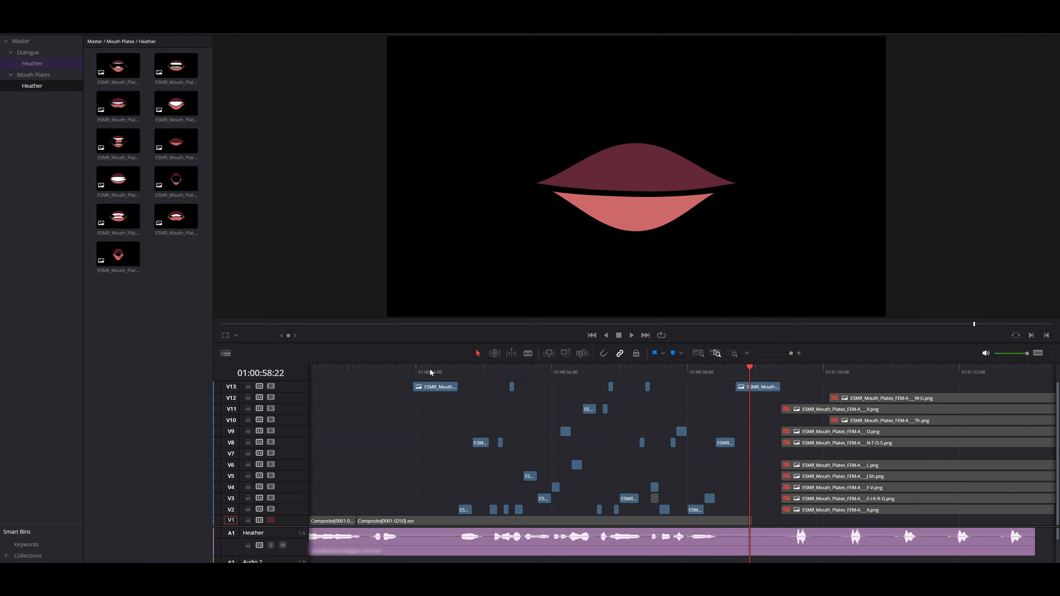
Step: Mark the mouth plate sequence for export with the In point at 01:00:53:23 and the Out point at 01:00:59:05
{"action": "left_click", "coordinate": [413, 369]}
{"action": "key", "text": "i"}
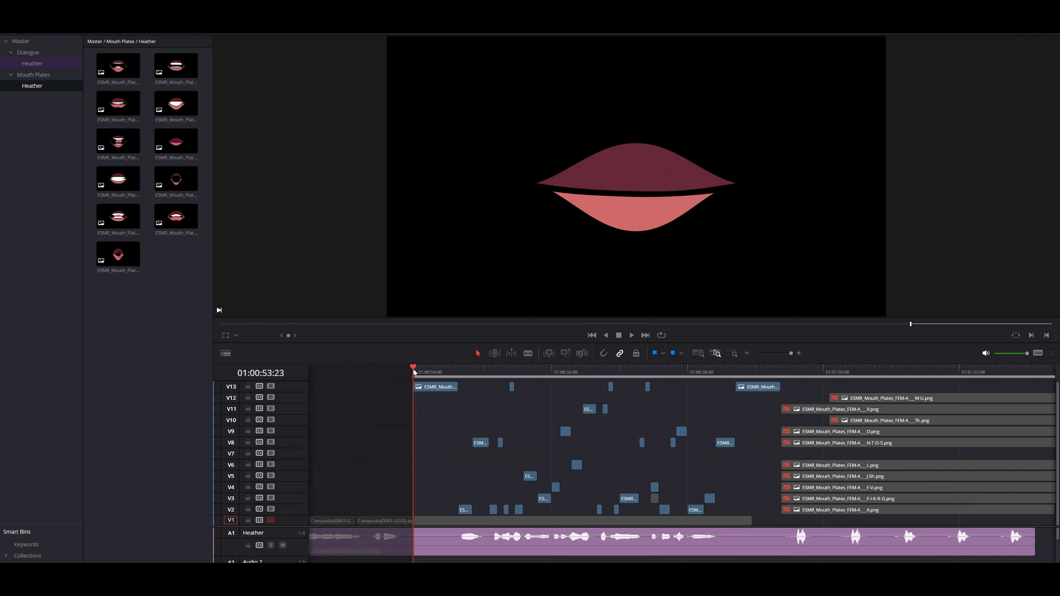
{"action": "left_click", "coordinate": [769, 369]}
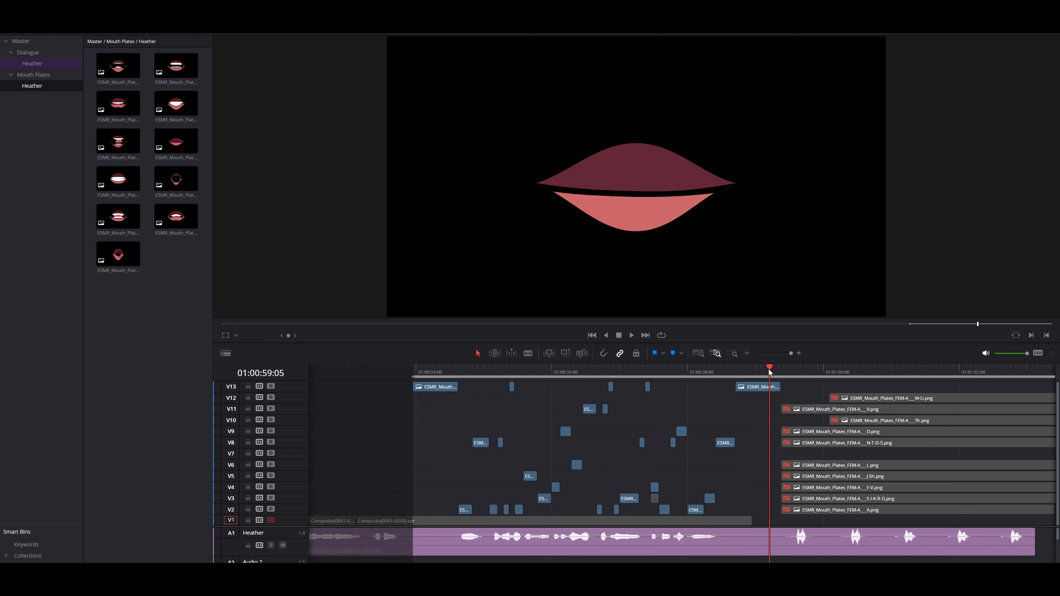
{"action": "key", "text": "o"}
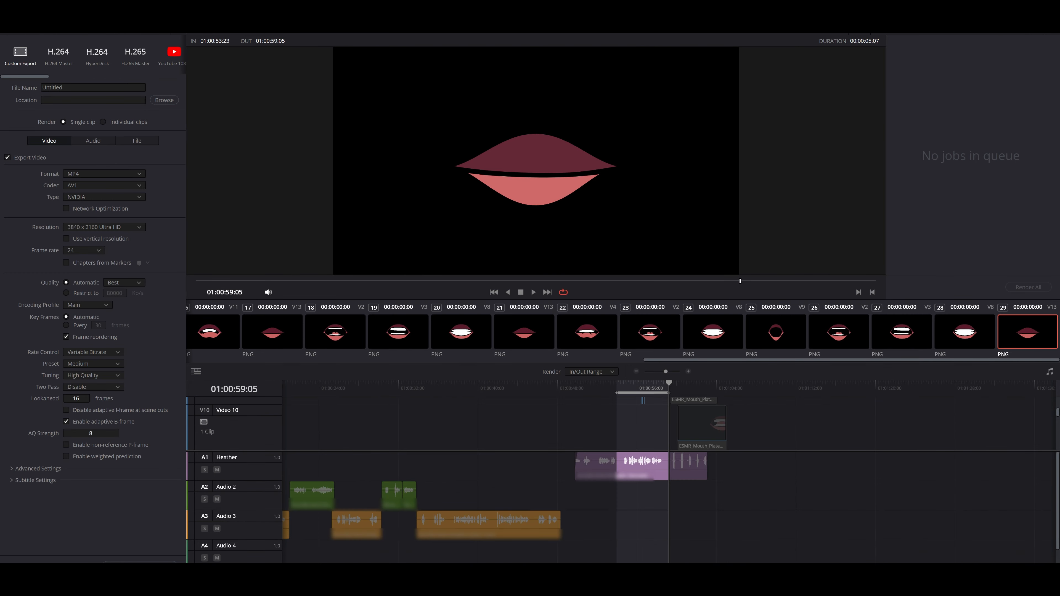
Step: Set the render format to PNG and enable Export Alpha
{"action": "left_click", "coordinate": [84, 173]}
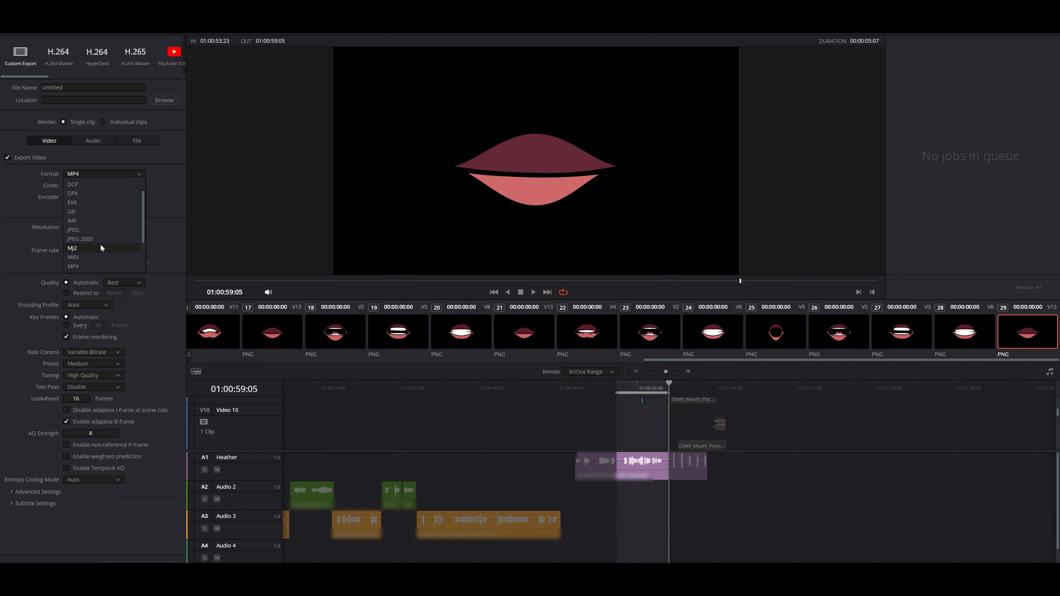
{"action": "scroll", "coordinate": [101, 227], "scroll_direction": "down", "scroll_amount": 2}
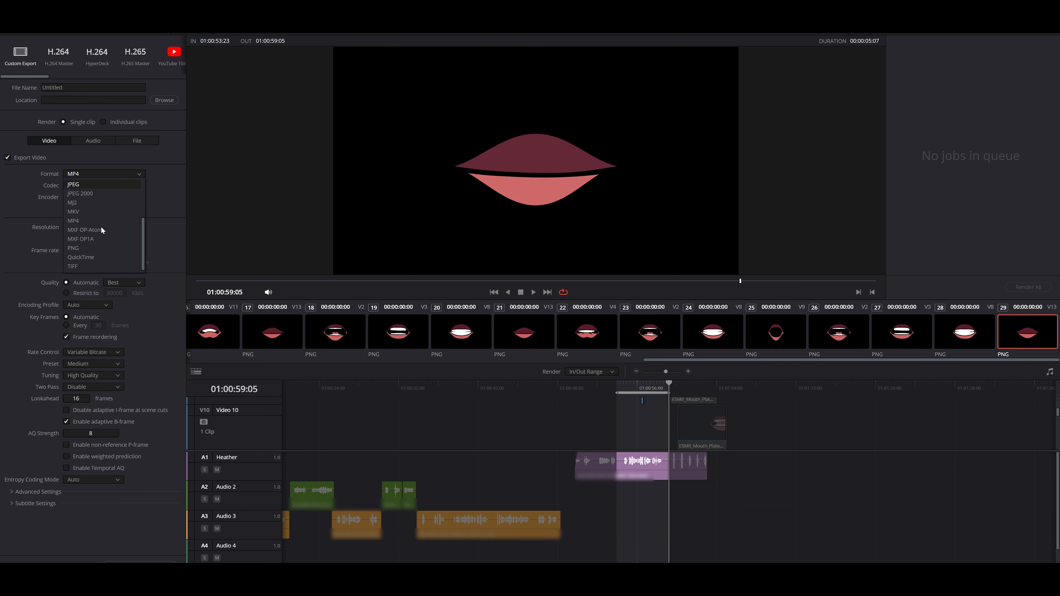
{"action": "left_click", "coordinate": [94, 248]}
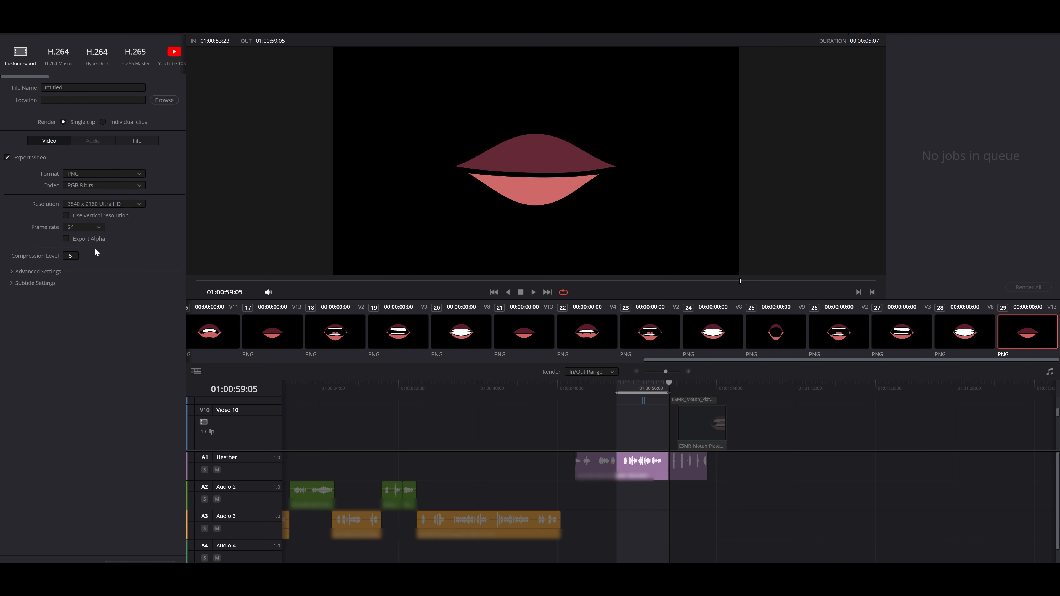
{"action": "left_click", "coordinate": [67, 238]}
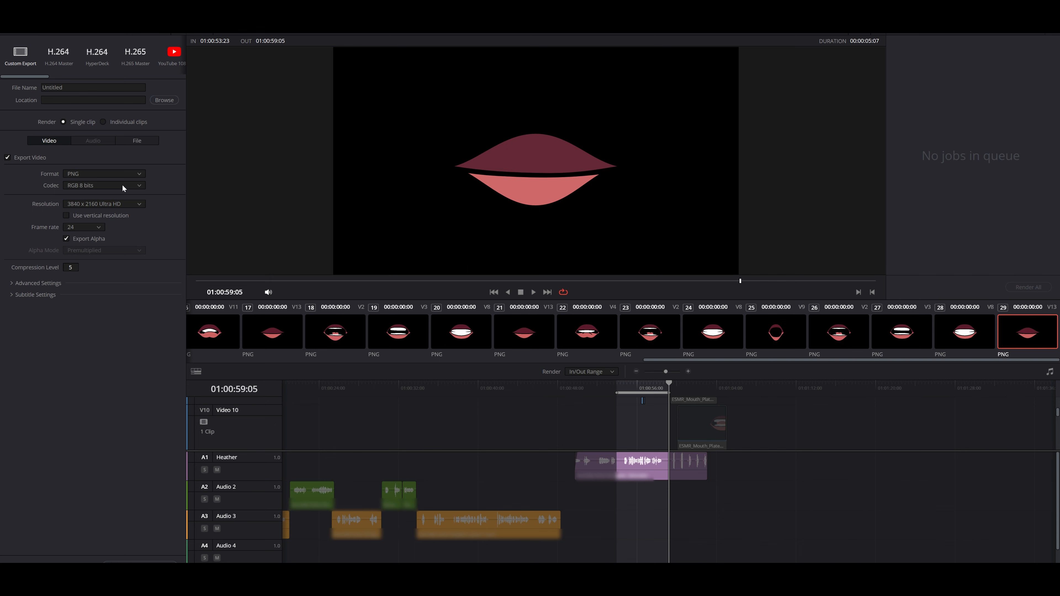
Step: Name the render Heather's Phrase and choose its output folder
{"action": "left_click", "coordinate": [94, 89]}
{"action": "left_click_drag", "start_coordinate": [66, 88], "coordinate": [34, 87]}
{"action": "type", "text": "Heather's Phrase"}
{"action": "left_click", "coordinate": [169, 101]}
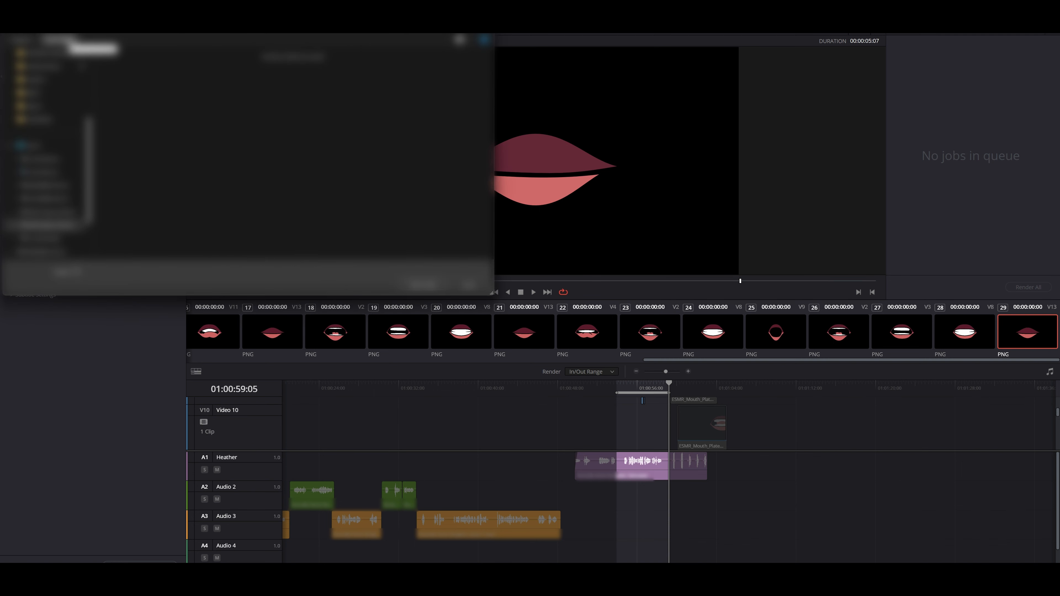
{"action": "left_click", "coordinate": [63, 40]}
{"action": "key", "text": "Return"}
{"action": "key", "text": "Return"}
{"action": "left_click", "coordinate": [63, 40]}
{"action": "left_click", "coordinate": [429, 287]}
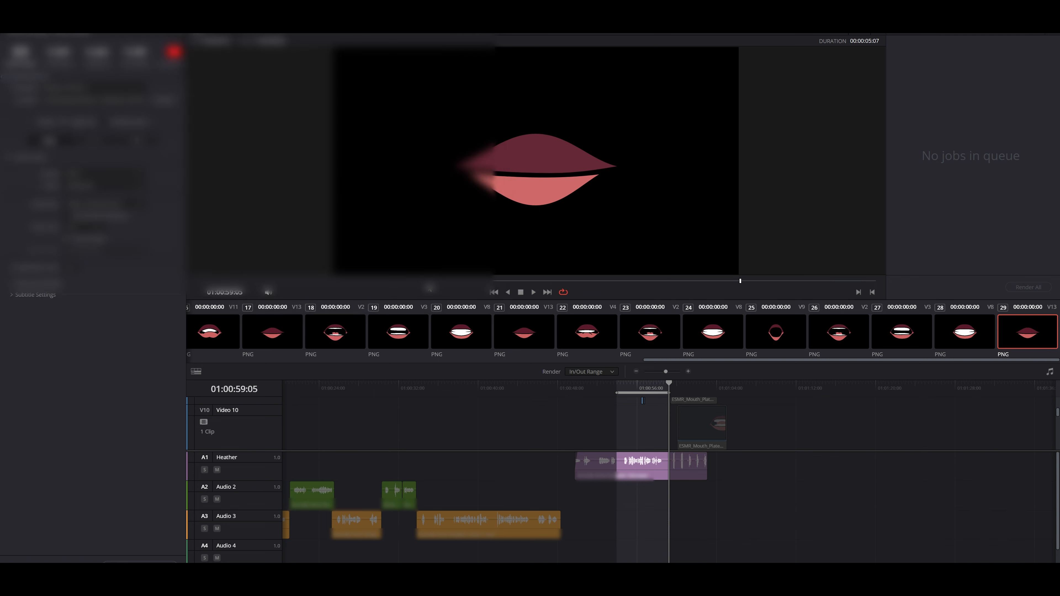
Step: Add the Heather's Phrase export to the render queue and render it
{"action": "left_click", "coordinate": [140, 566]}
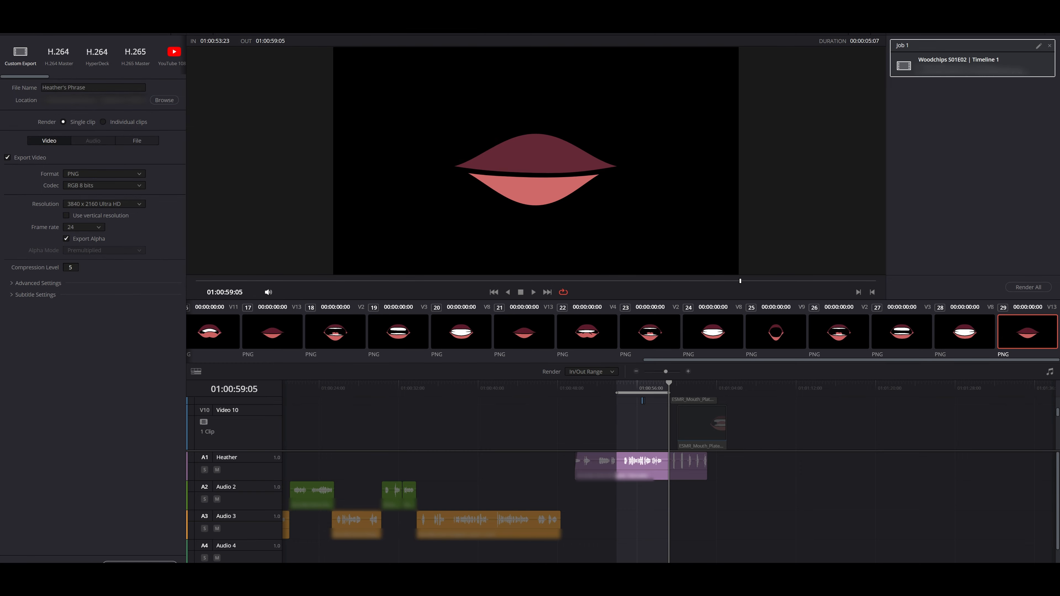
{"action": "left_click", "coordinate": [1023, 287]}
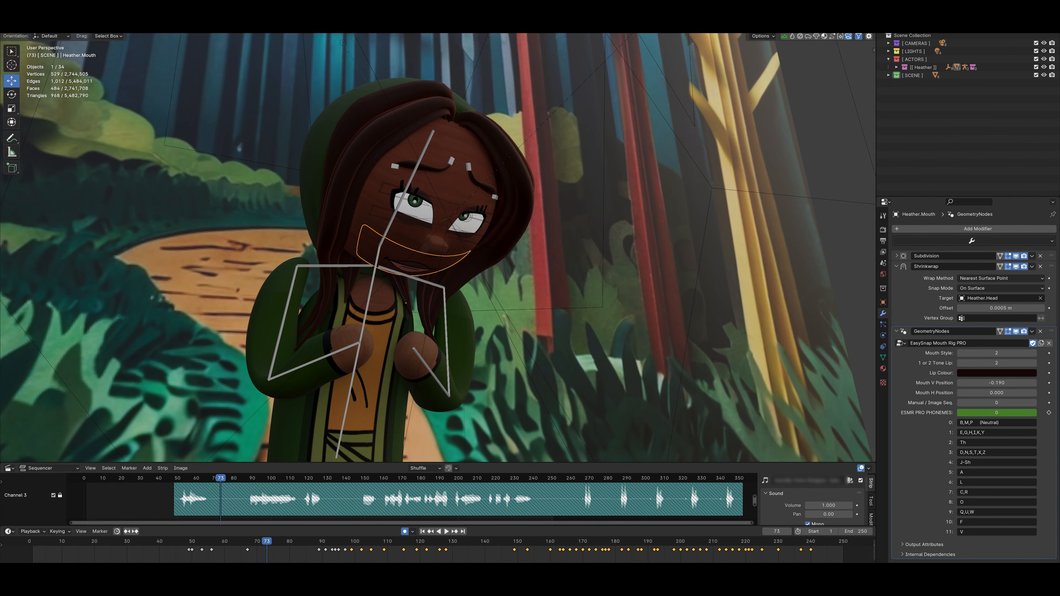
Step: Switch to Blender and replace the 3D viewport with the Shader Editor showing the Heather Mouth Animate node tree
{"action": "left_click", "coordinate": [10, 27]}
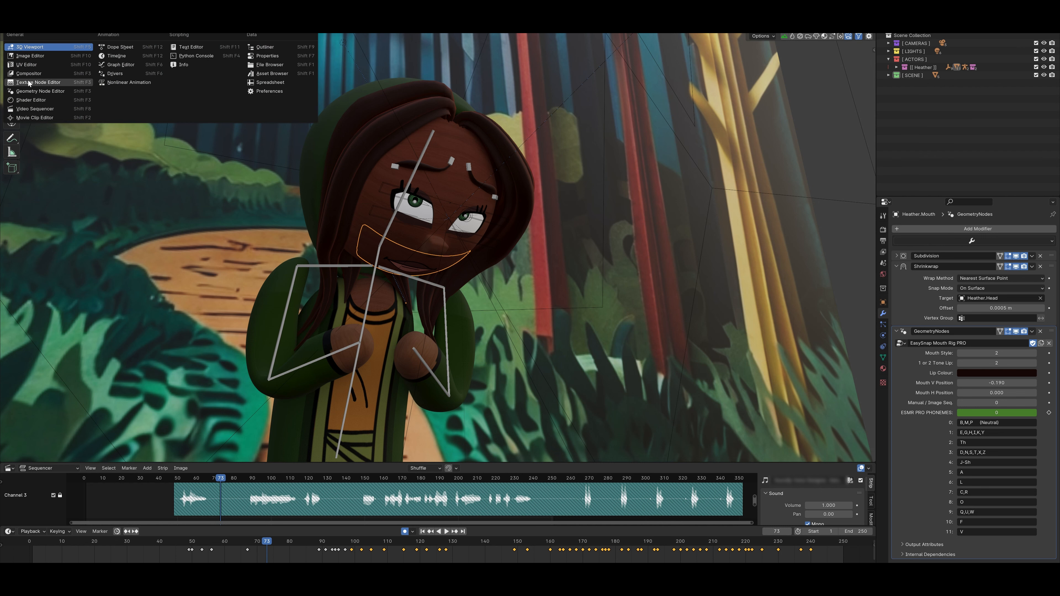
{"action": "left_click", "coordinate": [29, 100]}
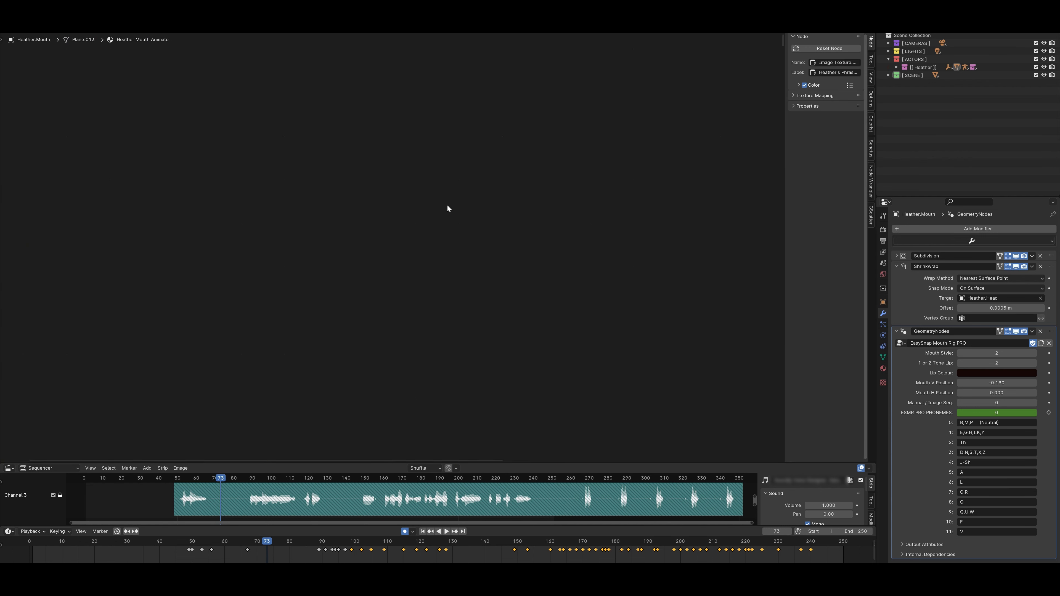
{"action": "scroll", "coordinate": [447, 204], "scroll_direction": "down", "scroll_amount": 6}
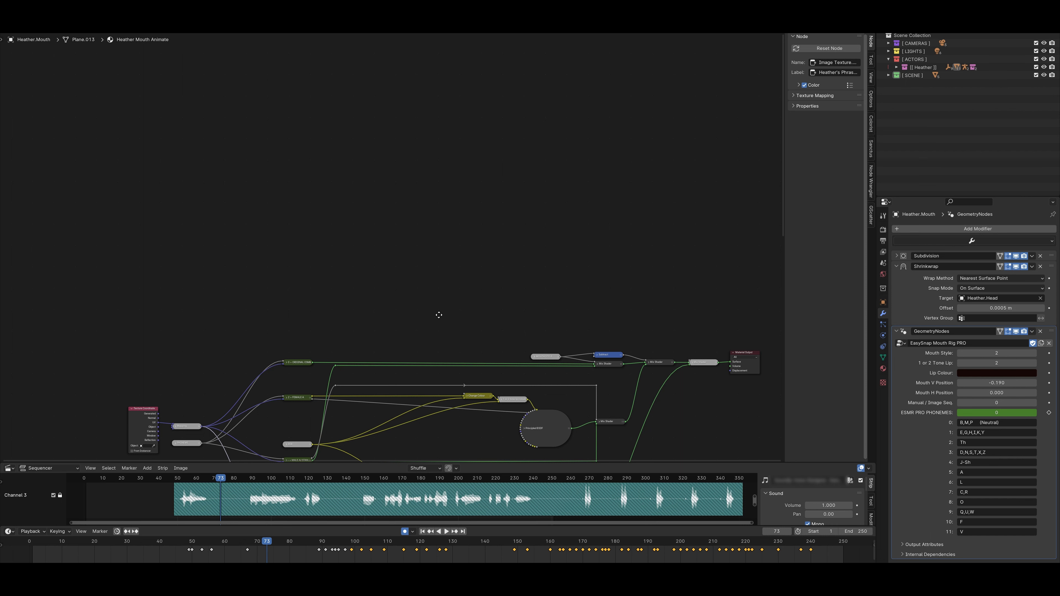
{"action": "middle_click_drag", "start_coordinate": [438, 314], "coordinate": [416, 107]}
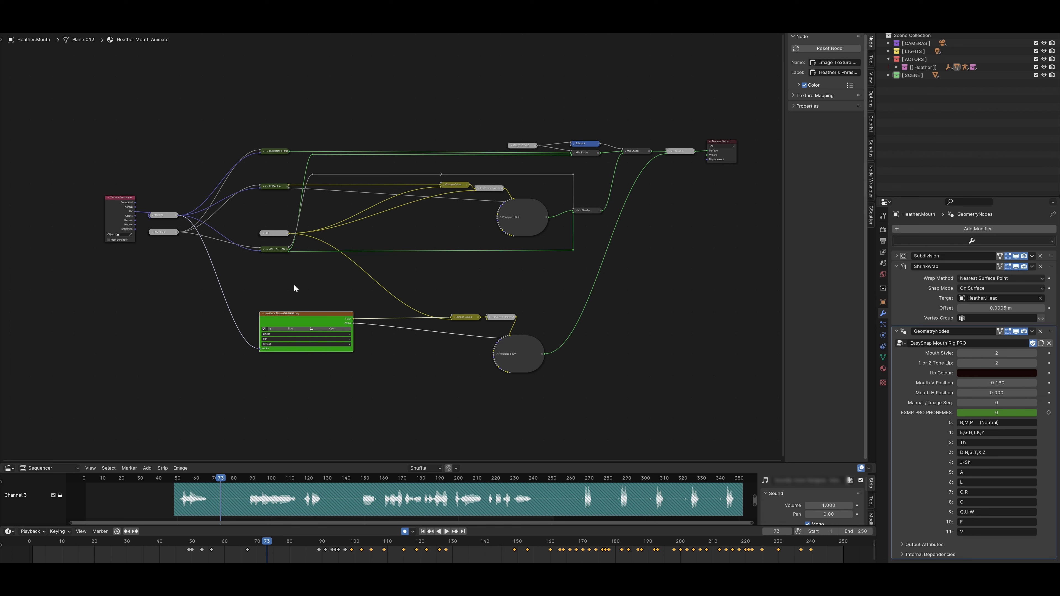
Step: Load the Heather's Phrase PNG sequence into the green Image Texture node and enter its number of frames
{"action": "left_click", "coordinate": [321, 329]}
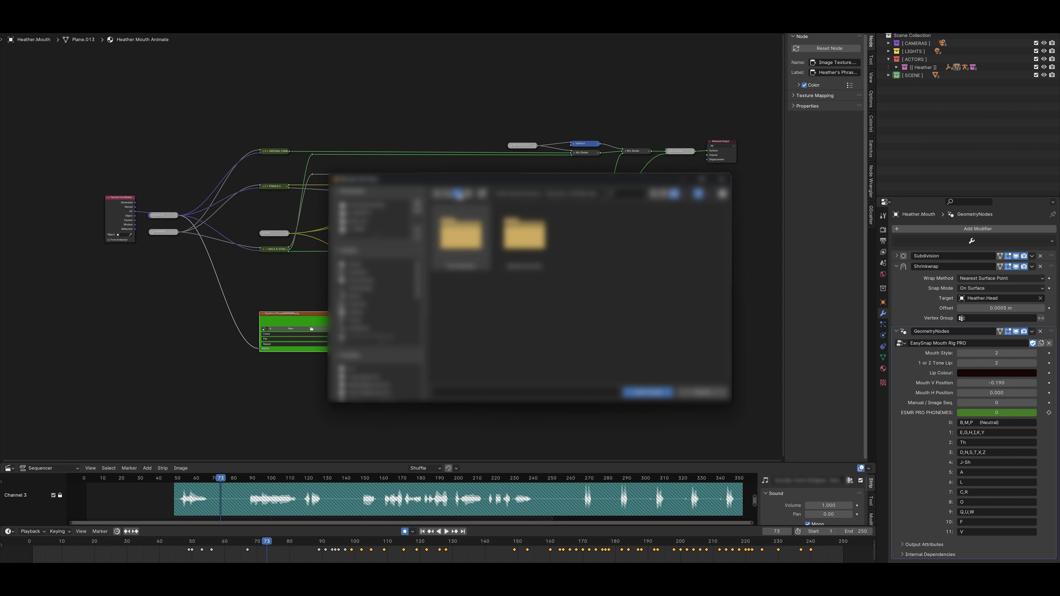
{"action": "double_click", "coordinate": [461, 234]}
{"action": "left_click", "coordinate": [463, 233]}
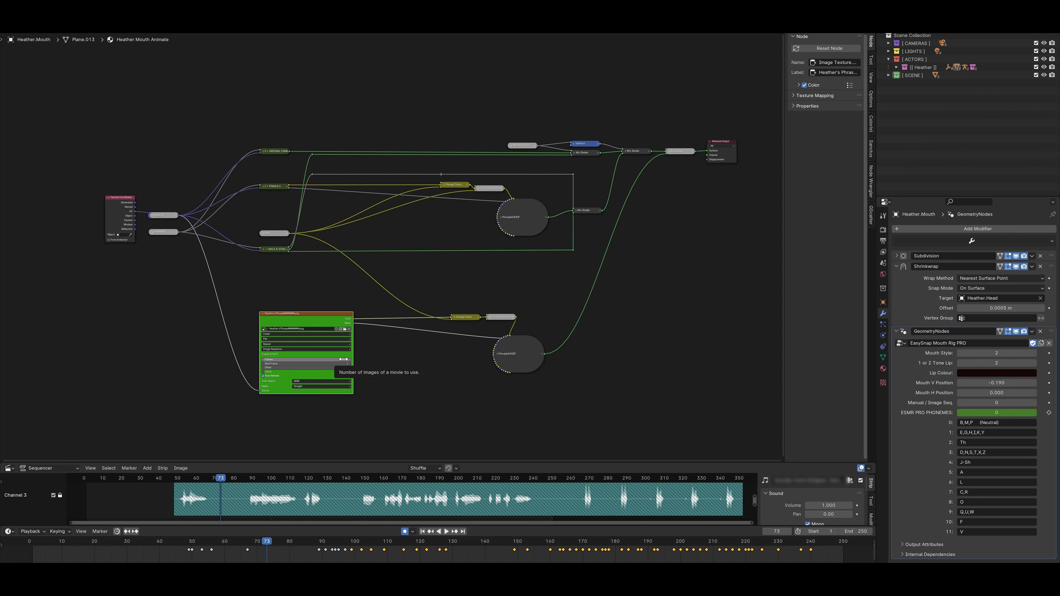
{"action": "double_click", "coordinate": [345, 360]}
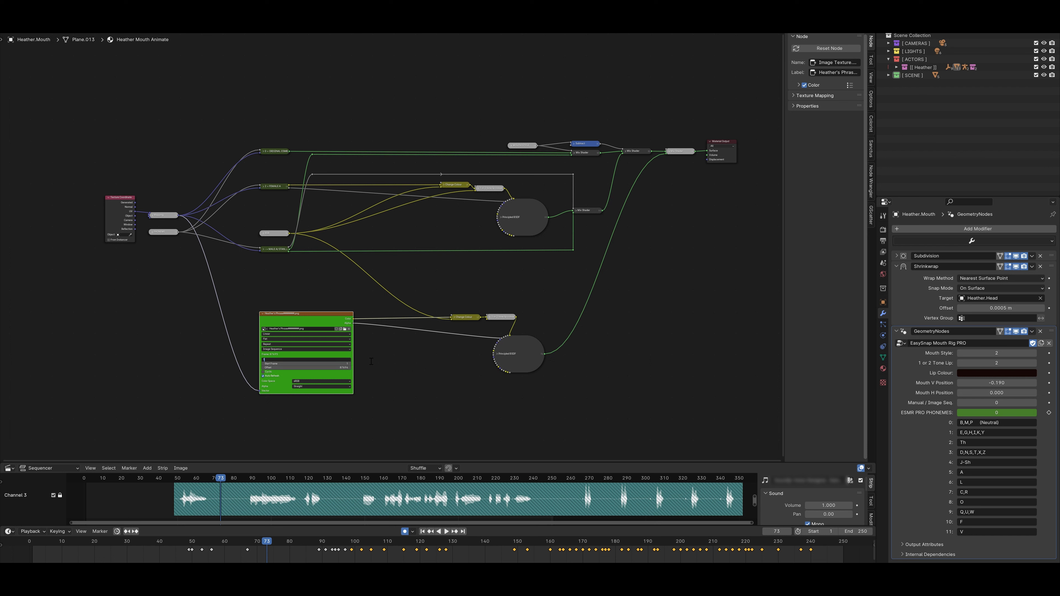
{"action": "key", "text": "Return"}
Step: Split the Shader Editor area in two and turn the new half into a 3D Viewport
{"action": "left_click_drag", "start_coordinate": [862, 35], "coordinate": [433, 37]}
{"action": "left_click", "coordinate": [449, 39]}
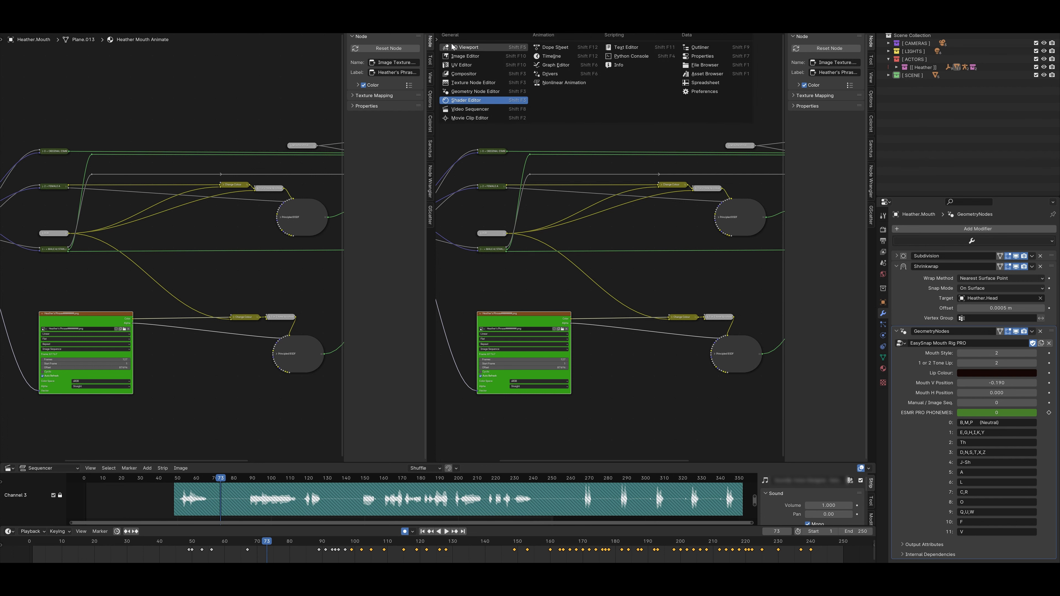
{"action": "left_click", "coordinate": [454, 47]}
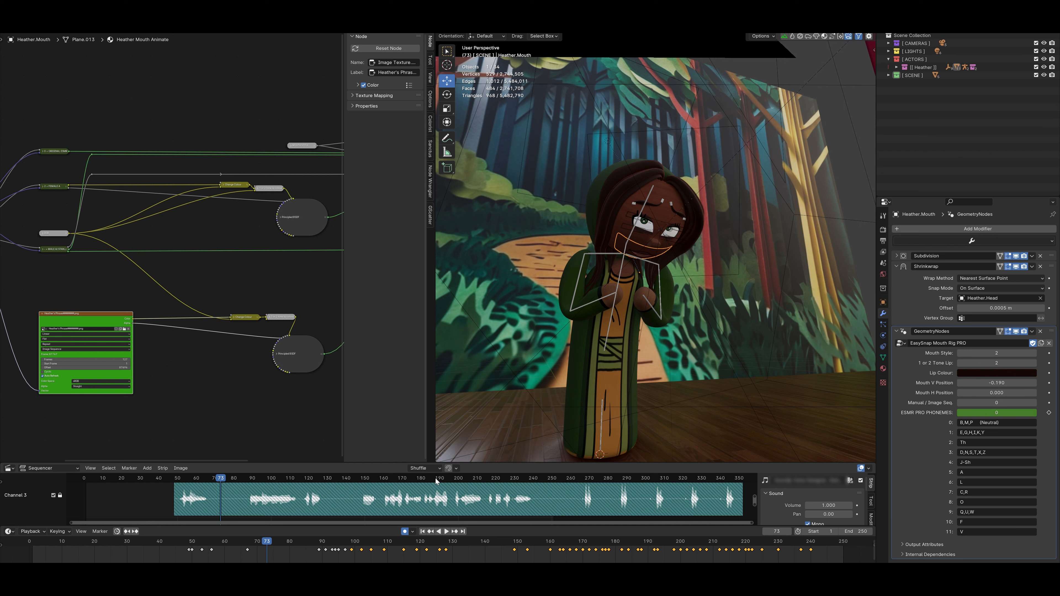
Step: Play and scrub the dialogue to frame 132 and enter the image sequence's start frame in the Image Texture node
{"action": "key", "text": "space"}
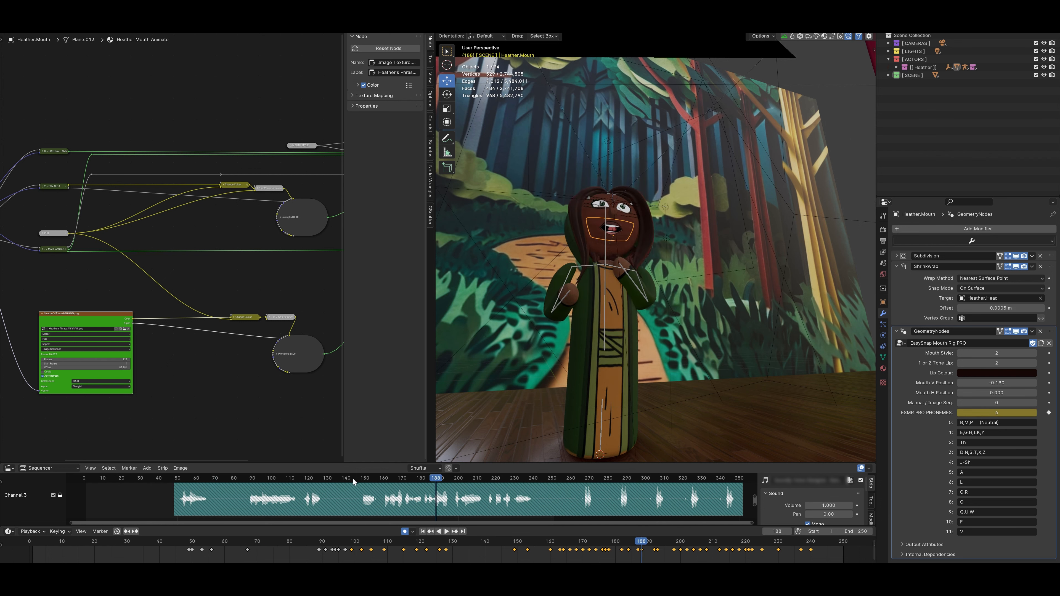
{"action": "key", "text": "space"}
{"action": "left_click", "coordinate": [336, 479]}
{"action": "left_click_drag", "start_coordinate": [336, 479], "coordinate": [362, 481]}
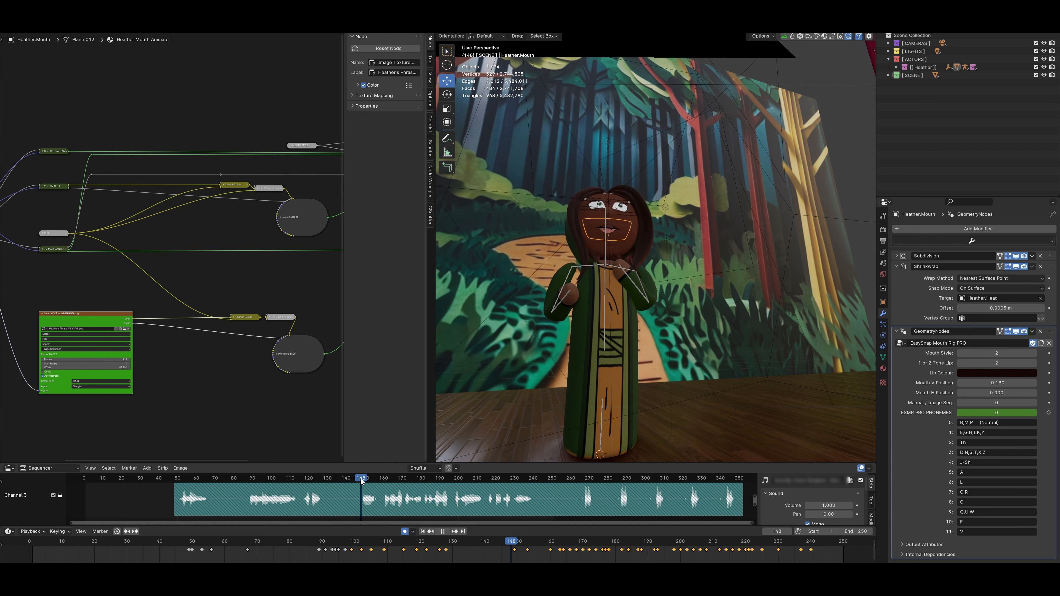
{"action": "left_click_drag", "start_coordinate": [362, 481], "coordinate": [331, 484]}
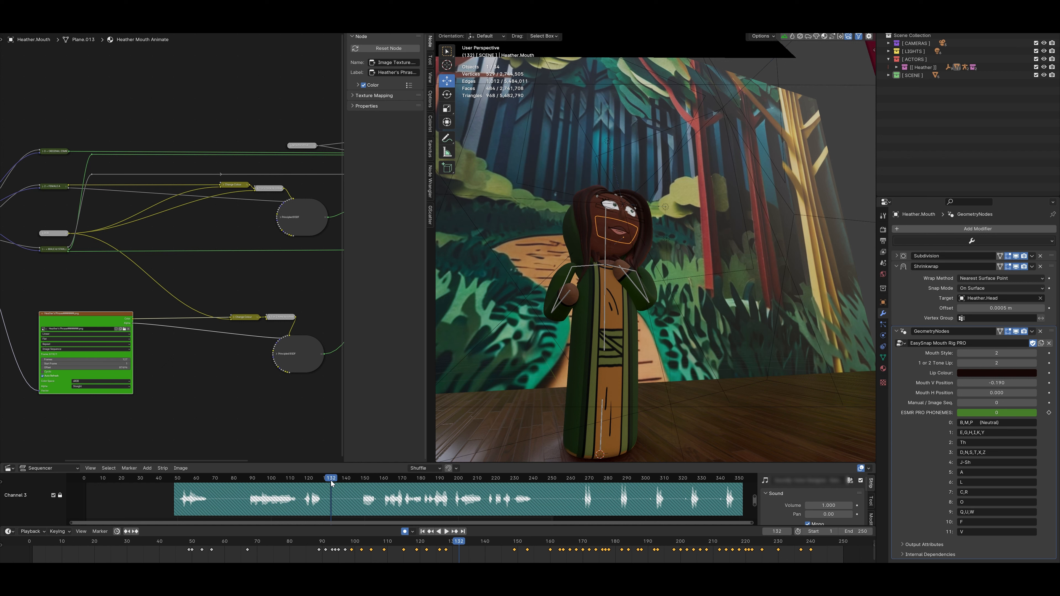
{"action": "left_click", "coordinate": [122, 364]}
{"action": "key", "text": "Return"}
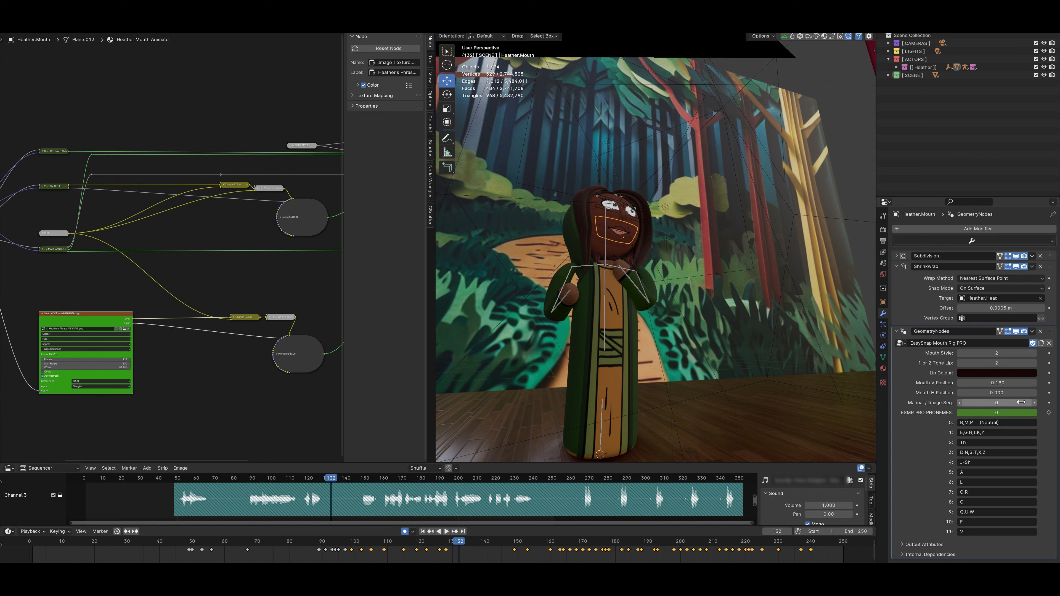
Step: Set the mouth's Manual / Image Seq. to 1 and play it isolated in local view from frame 133
{"action": "left_click", "coordinate": [1035, 403]}
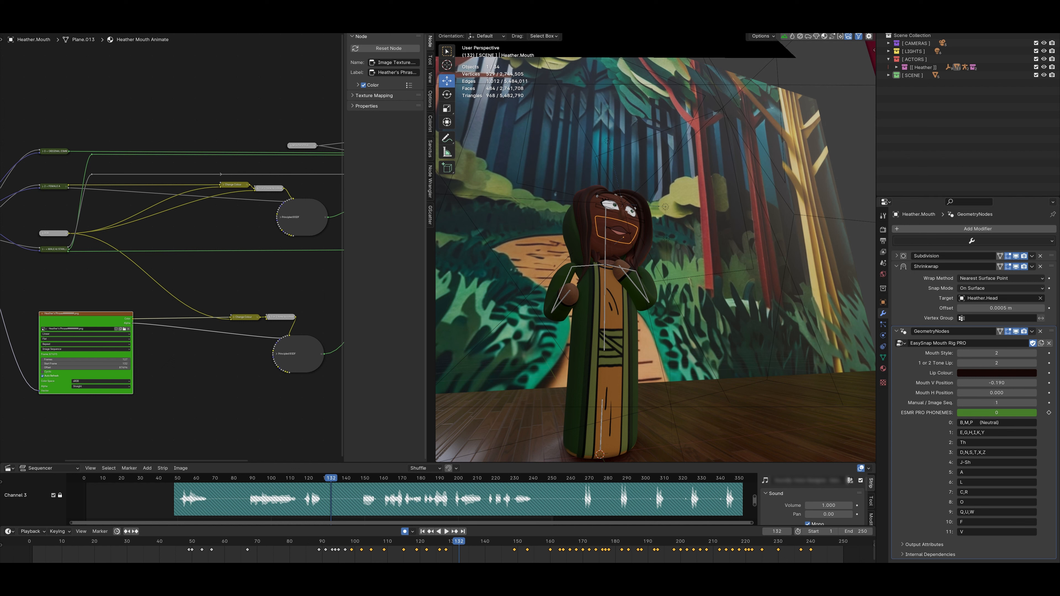
{"action": "left_click", "coordinate": [462, 542]}
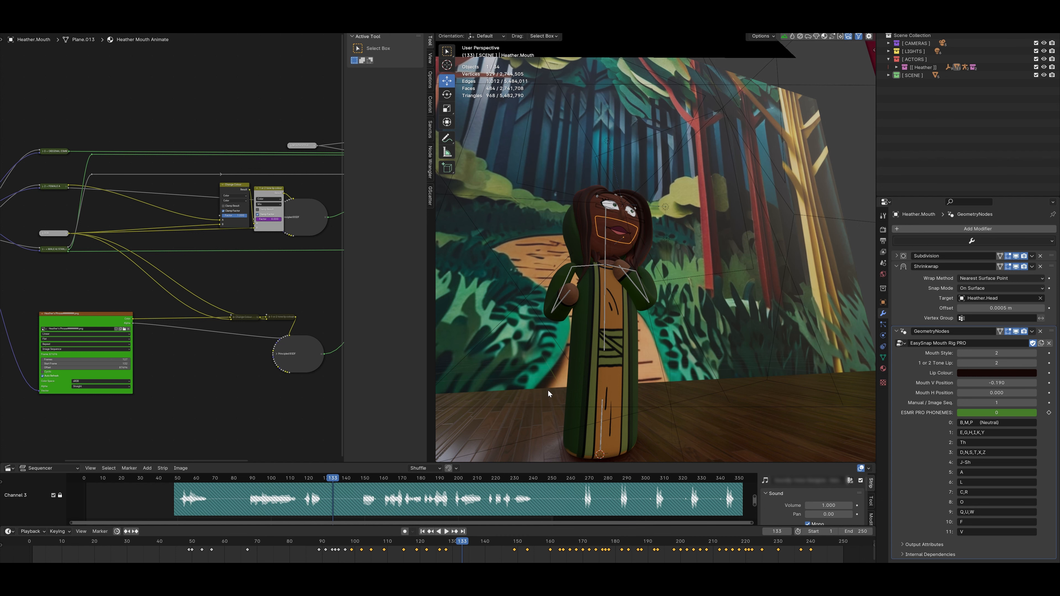
{"action": "key", "text": "KP_Divide"}
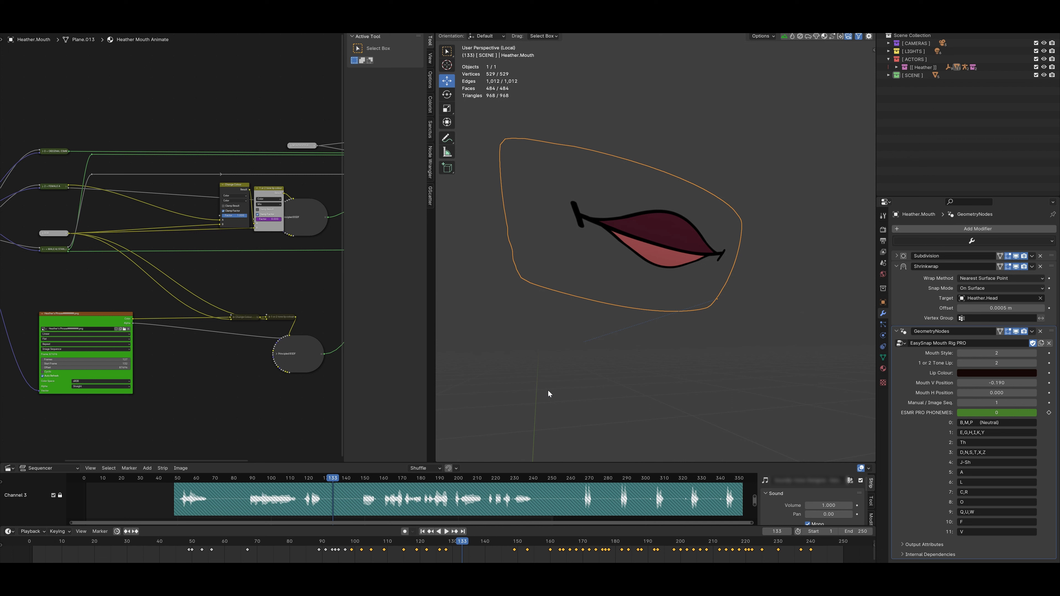
{"action": "key", "text": "space"}
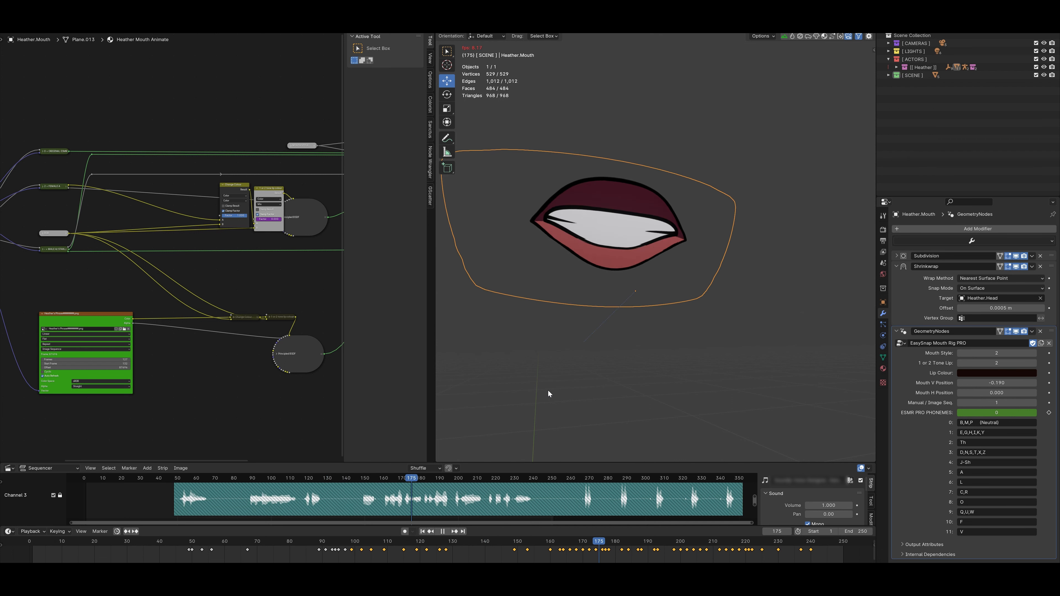
{"action": "key", "text": "space"}
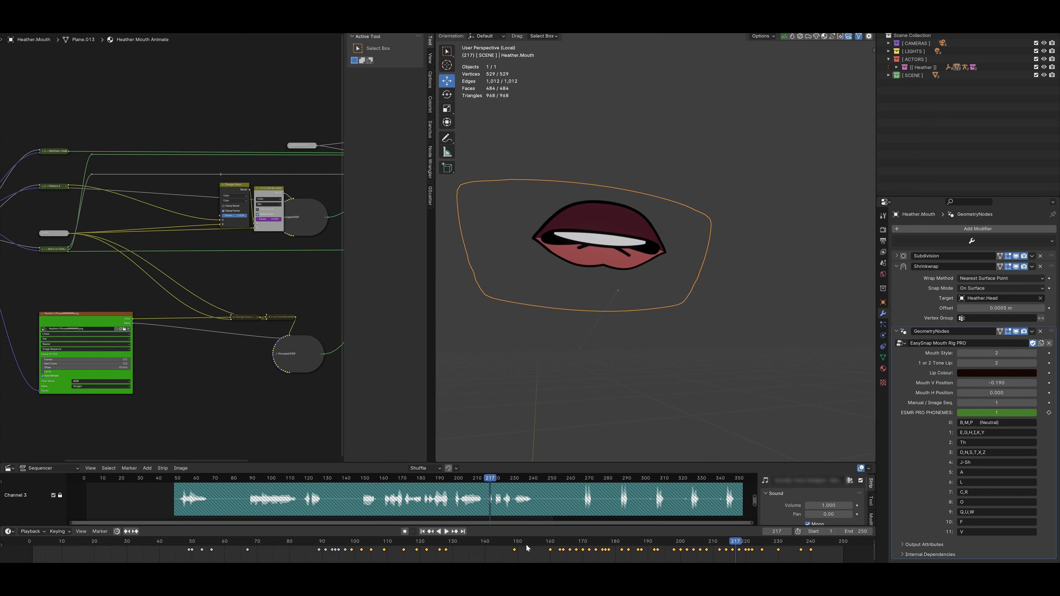
Step: Play the mouth from about frame 102, and keyframe Manual / Image Seq. at 1 on frame 132
{"action": "left_click", "coordinate": [369, 547]}
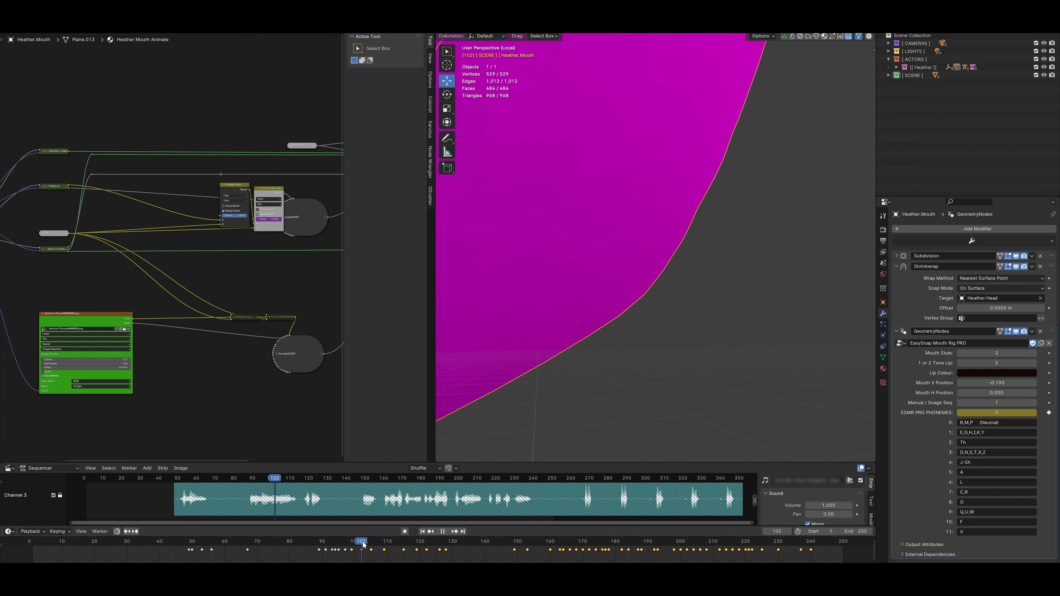
{"action": "key", "text": "space"}
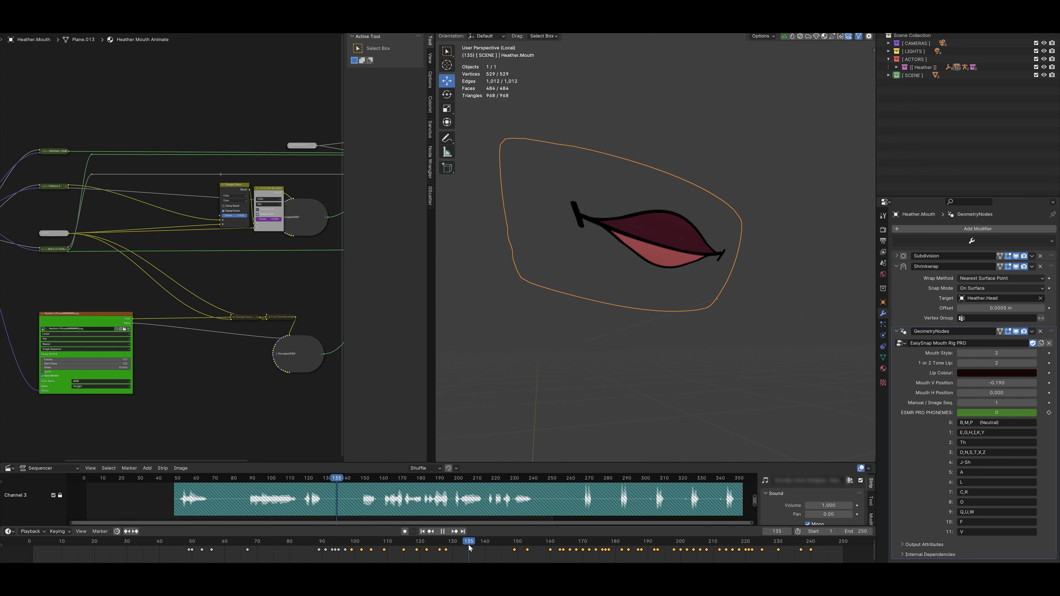
{"action": "key", "text": "space"}
{"action": "left_click", "coordinate": [1048, 403]}
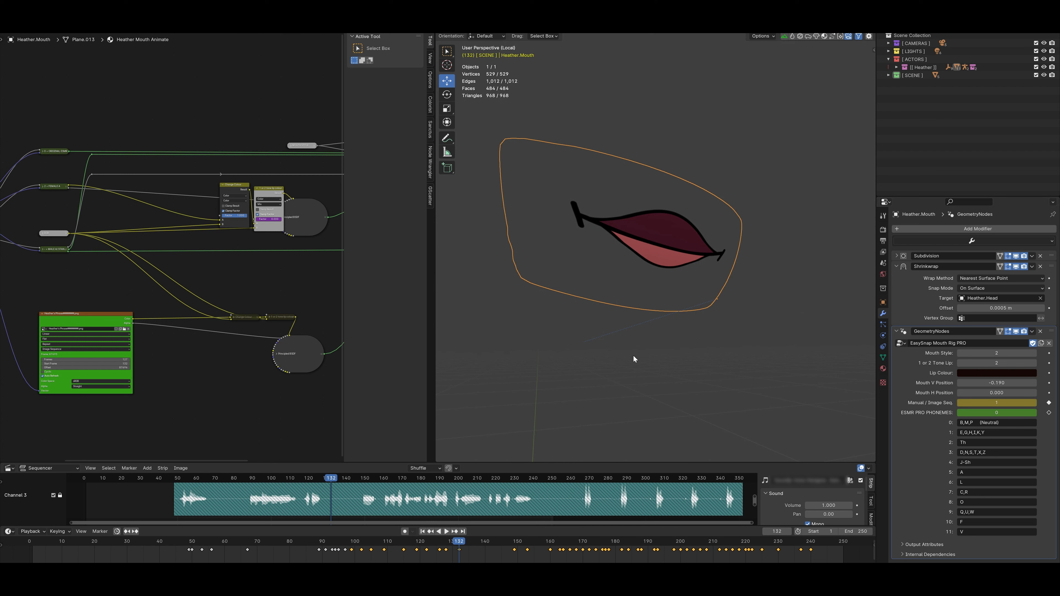
Step: Try to switch Manual / Image Seq. to 0 on frame 131 and scrub and play around that frame
{"action": "key", "text": "Left"}
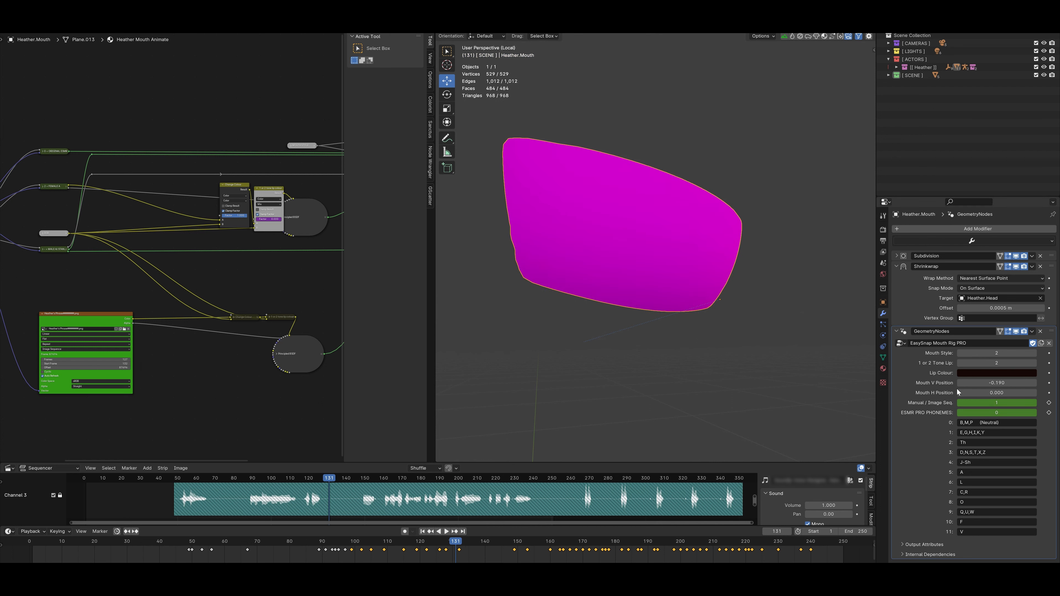
{"action": "left_click", "coordinate": [960, 403]}
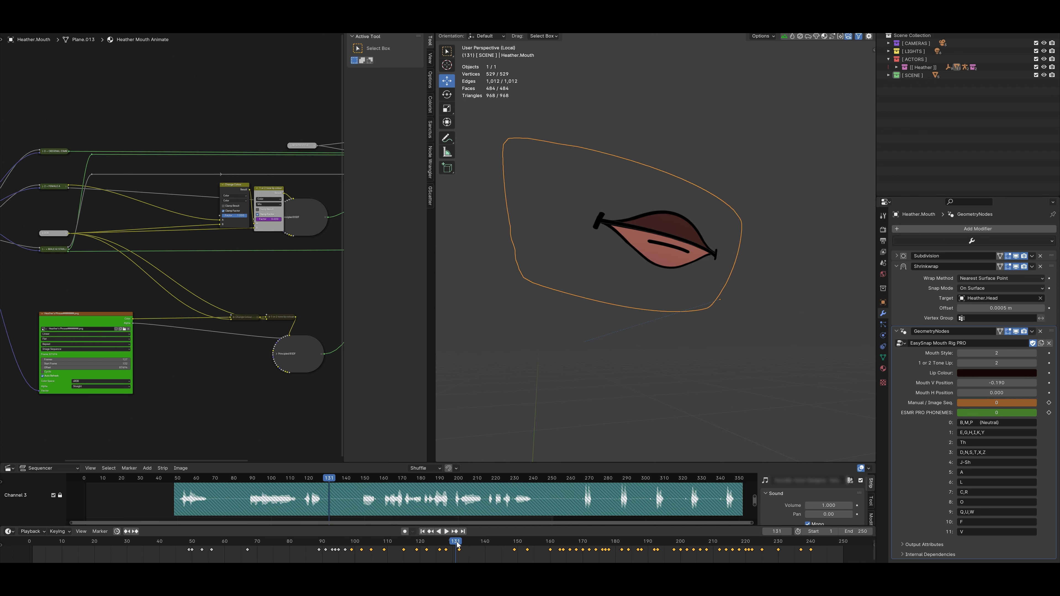
{"action": "left_click", "coordinate": [444, 542]}
{"action": "key", "text": "space"}
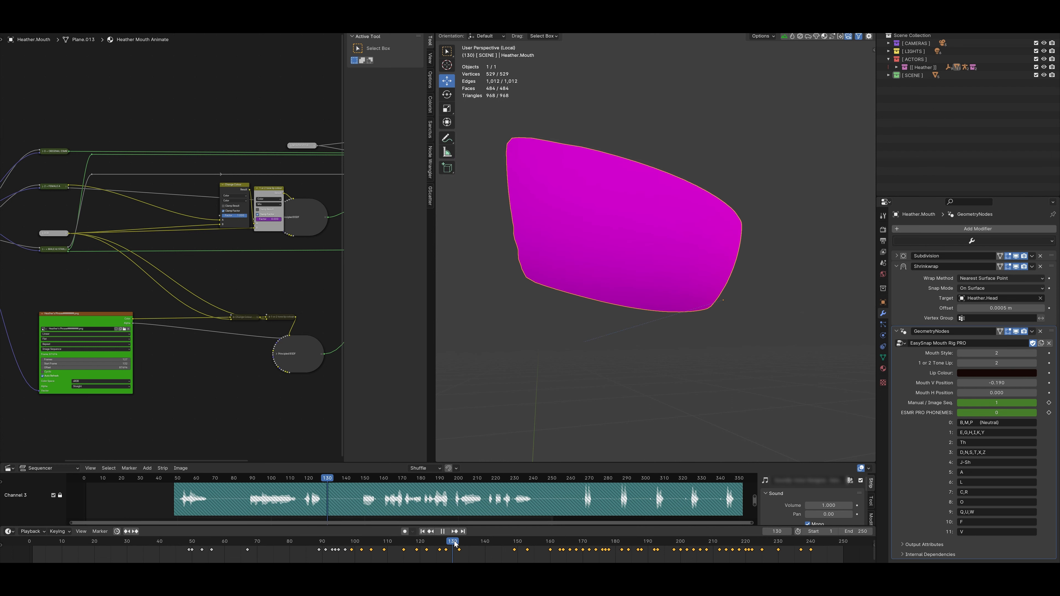
{"action": "key", "text": "space"}
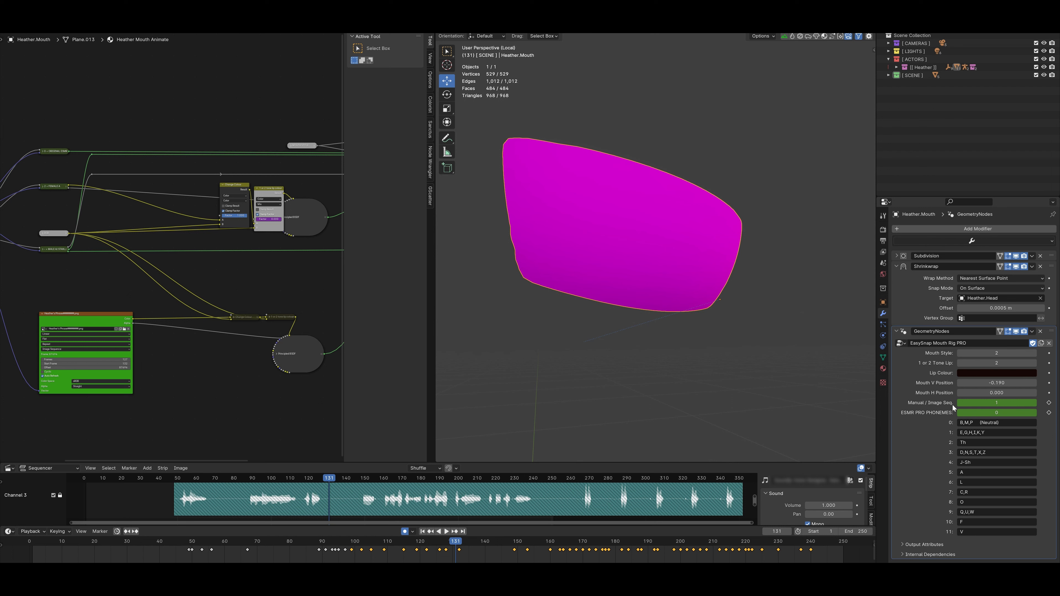
Step: With Auto Keying enabled, keyframe Manual / Image Seq. at 0 on frame 131 and play the isolated mouth through the switch at frame 132
{"action": "left_click", "coordinate": [959, 403]}
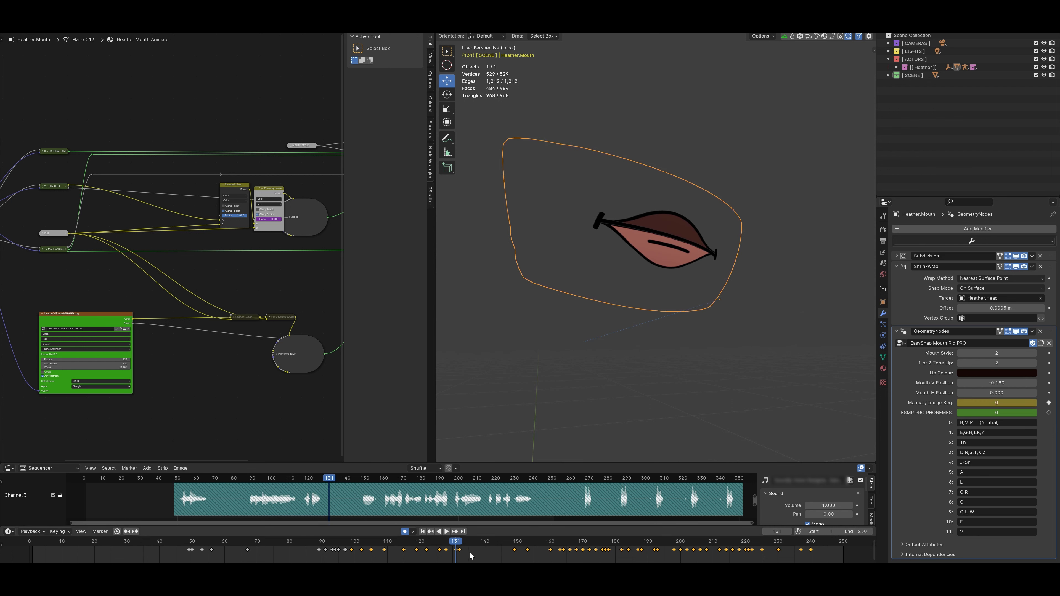
{"action": "mouse_move", "coordinate": [456, 542]}
{"action": "left_mouse_down"}
{"action": "mouse_move", "coordinate": [430, 542]}
{"action": "mouse_move", "coordinate": [490, 544]}
{"action": "mouse_move", "coordinate": [459, 545]}
{"action": "left_mouse_up"}
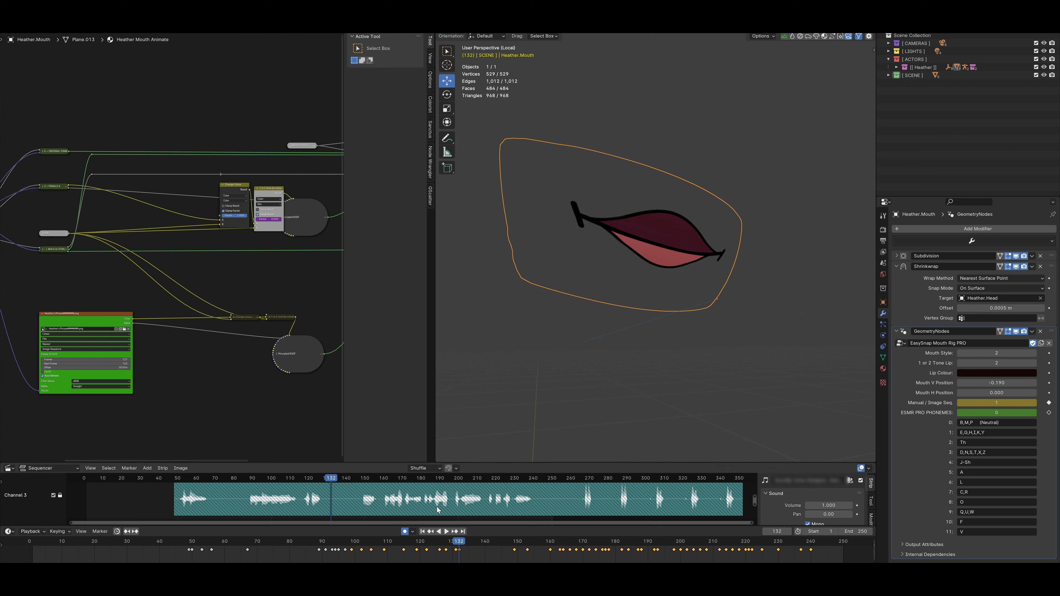
{"action": "left_click", "coordinate": [349, 544]}
{"action": "key", "text": "space"}
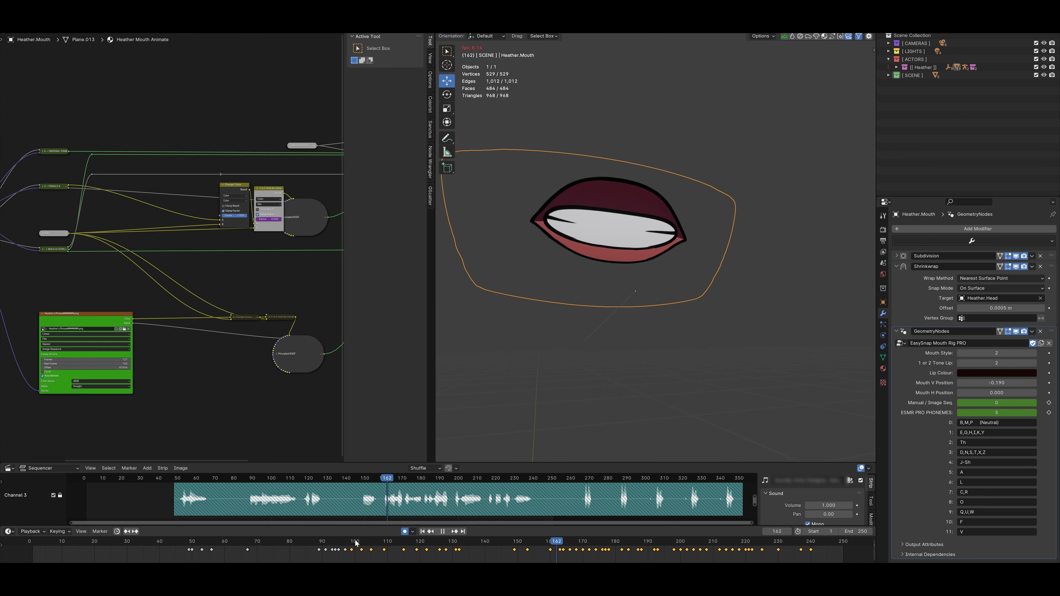
{"action": "key", "text": "space"}
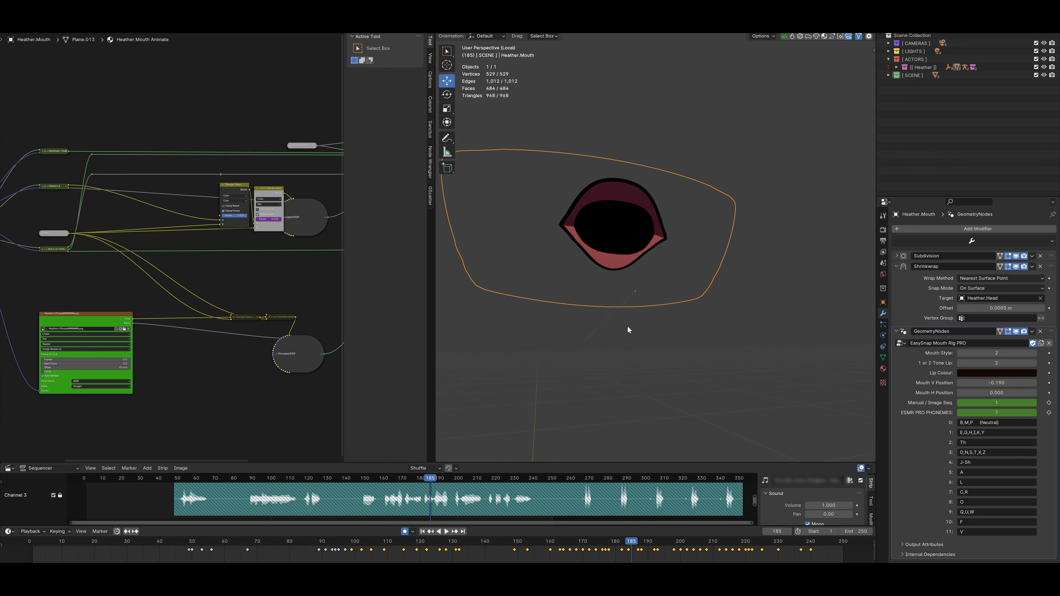
Step: Leave local view and play the full character scene from about frame 100
{"action": "key", "text": "KP_Divide"}
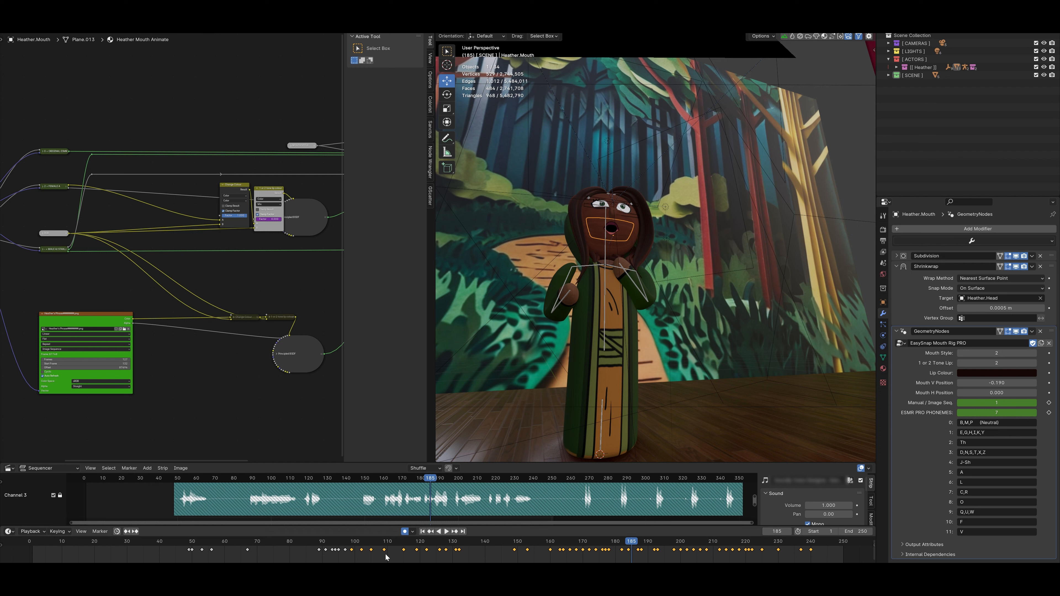
{"action": "left_click", "coordinate": [356, 541]}
{"action": "key", "text": "space"}
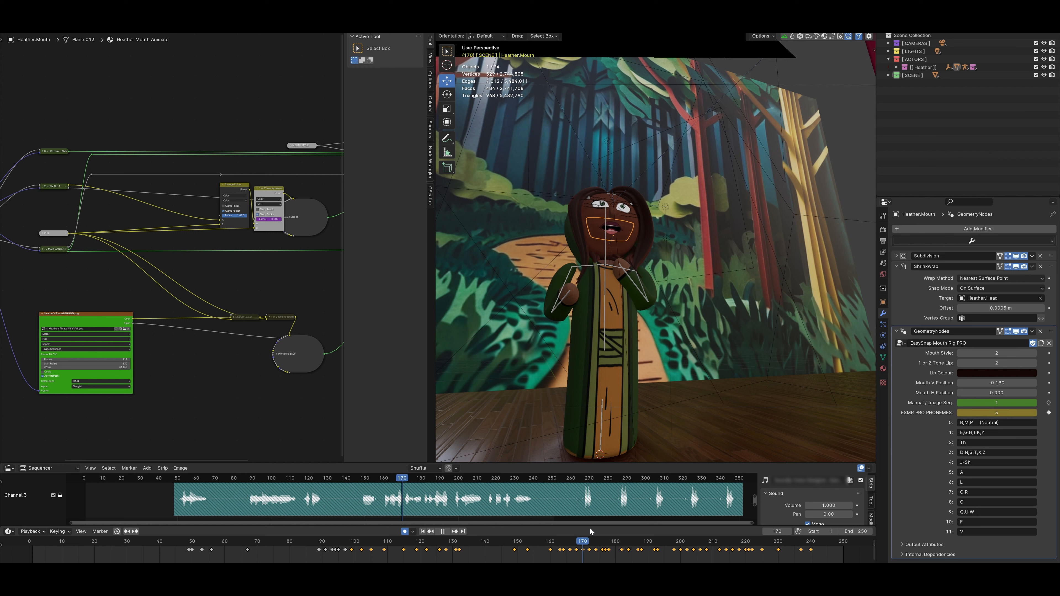
{"action": "key", "text": "space"}
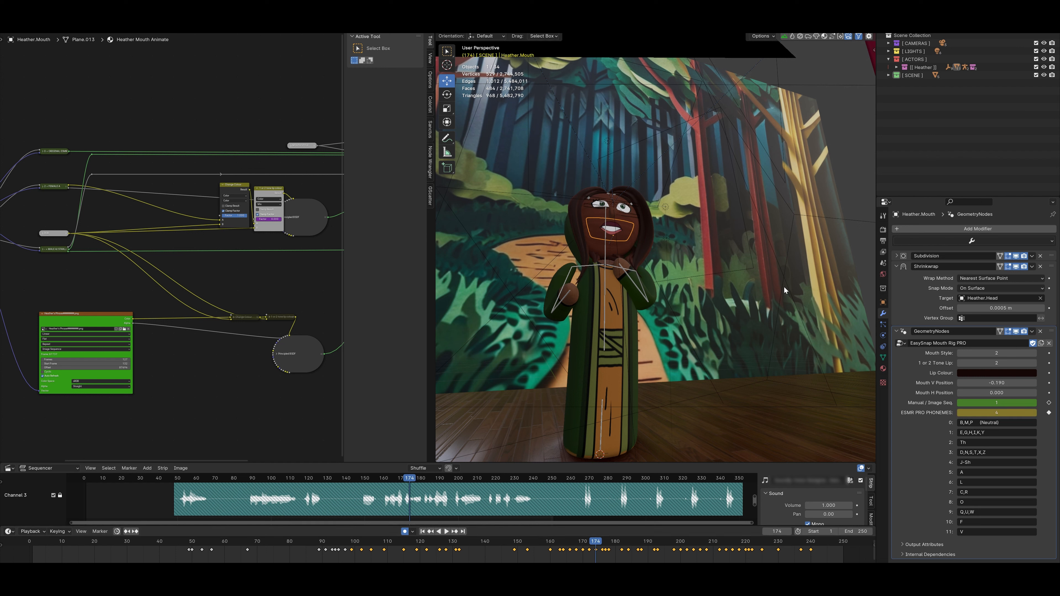